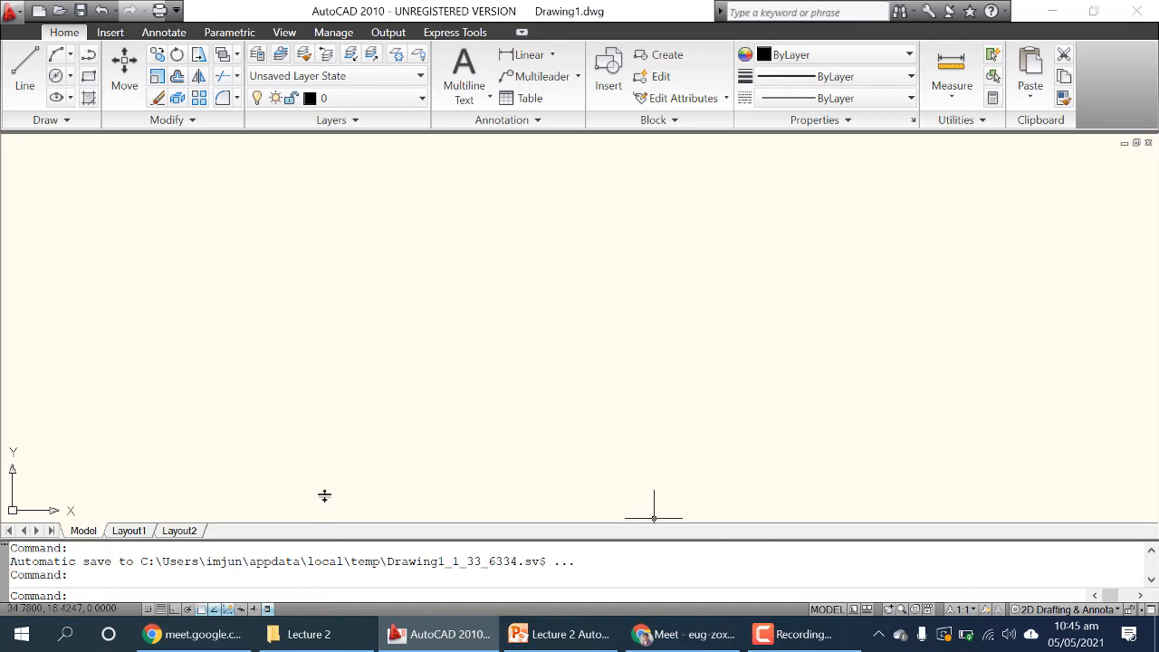
Step: Enlarge the command window to review the command history, restore its height, and return to the Home drawing tools
drag(334, 367, 336, 362)
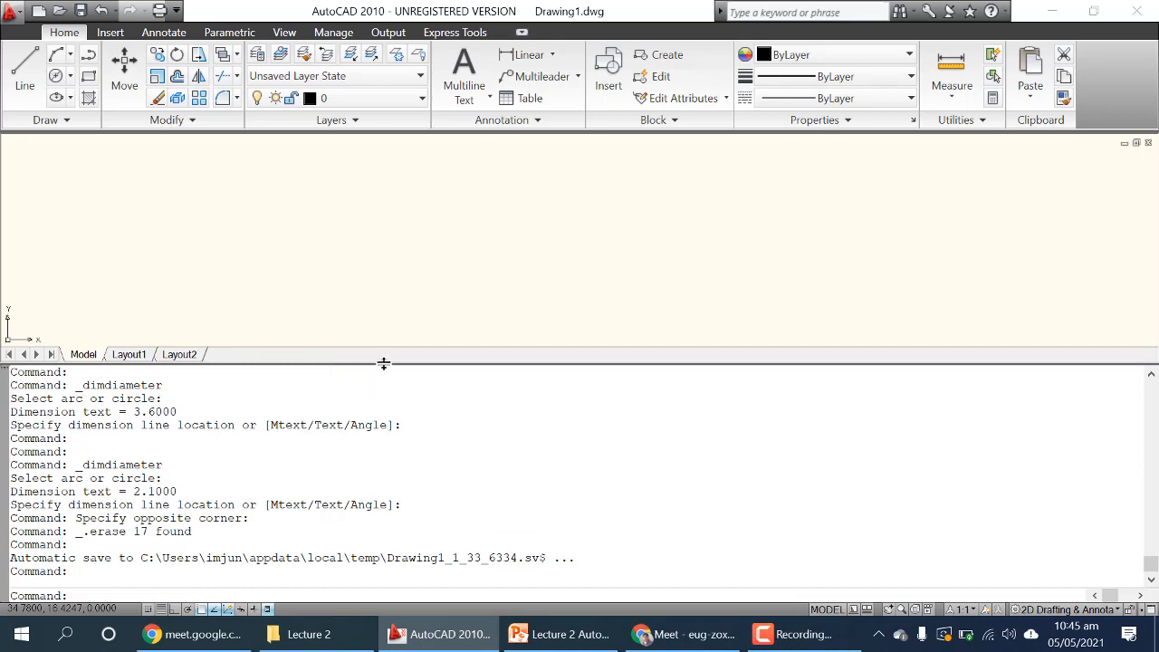
drag(382, 363, 404, 544)
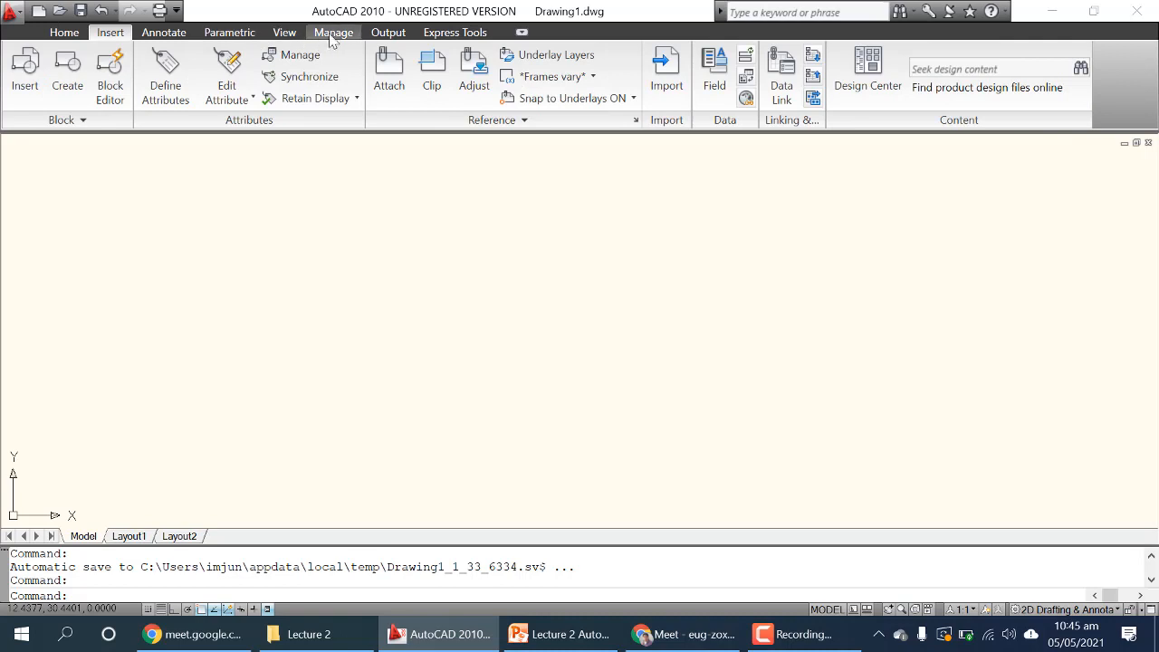
click(65, 32)
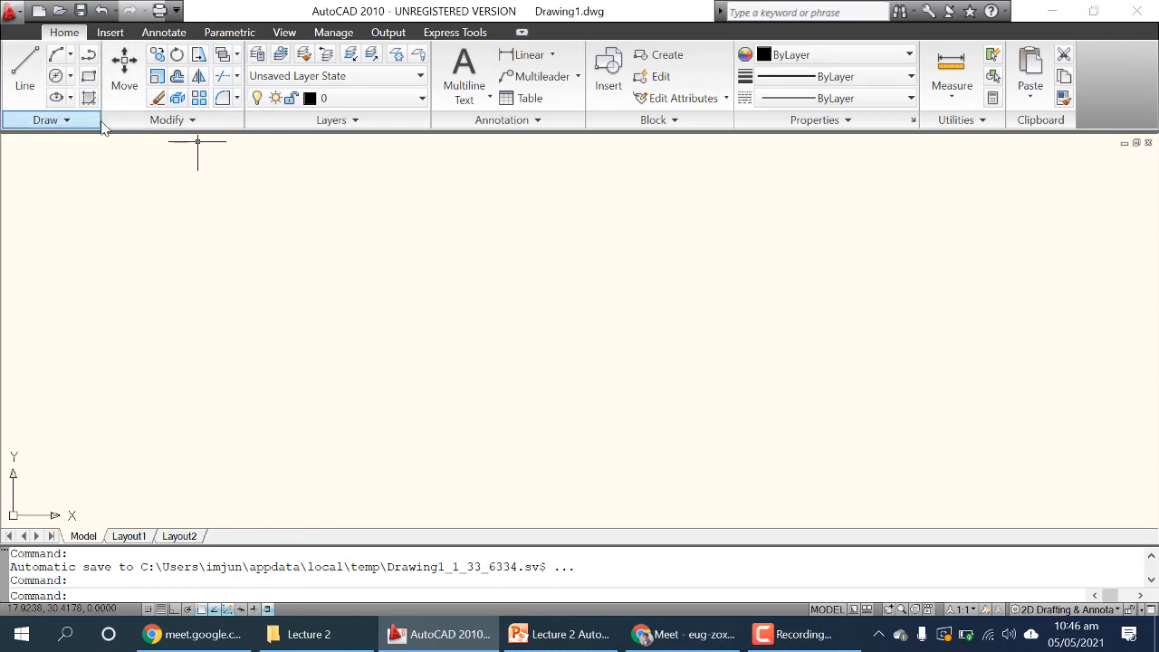
Step: Hide the meet.google.com screen-sharing notice
click(216, 639)
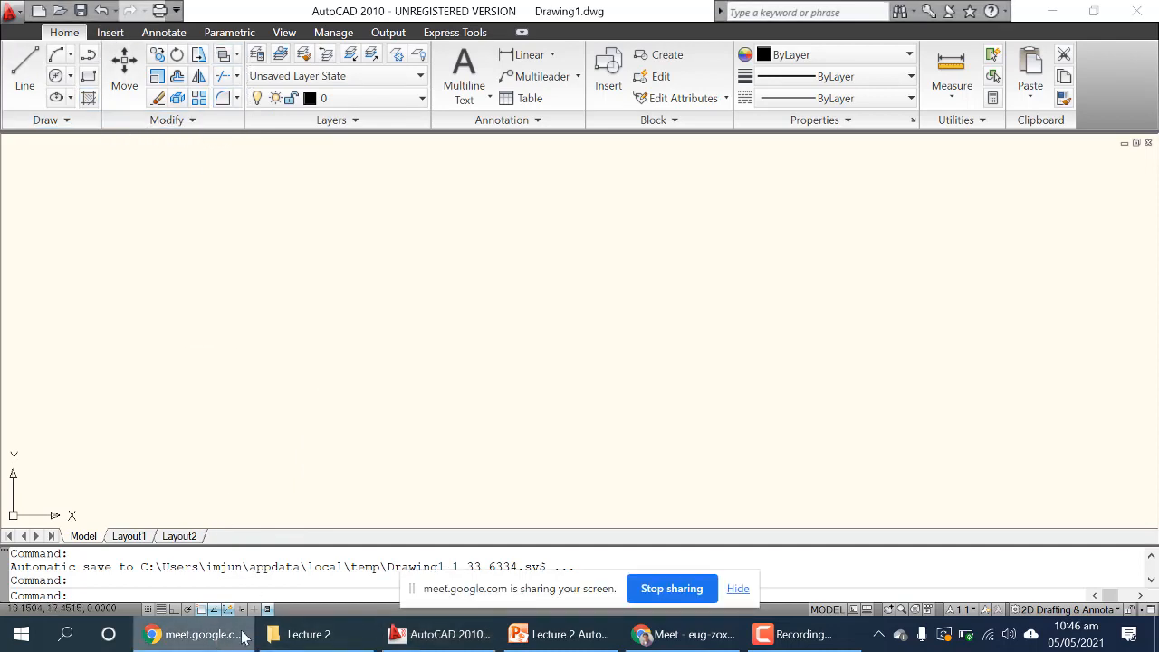
click(737, 589)
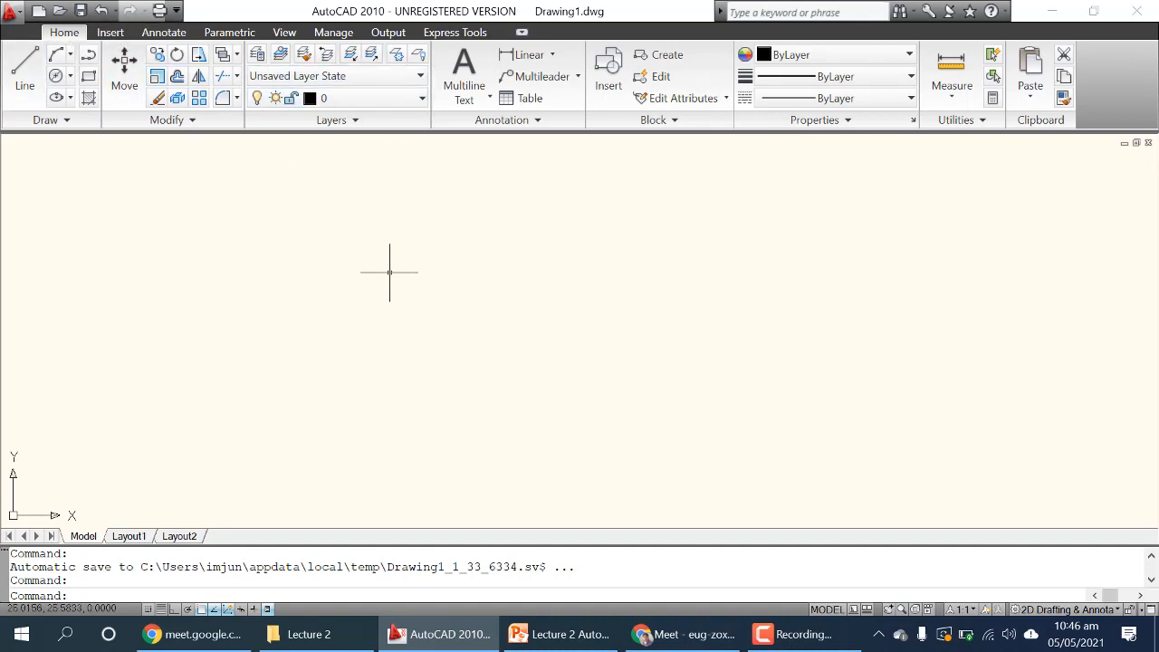
Step: Switch to the Lecture 2 PowerPoint presentation, view slide 3 about the mouse, and return to AutoCAD
click(579, 633)
scroll(113, 358, up, 2)
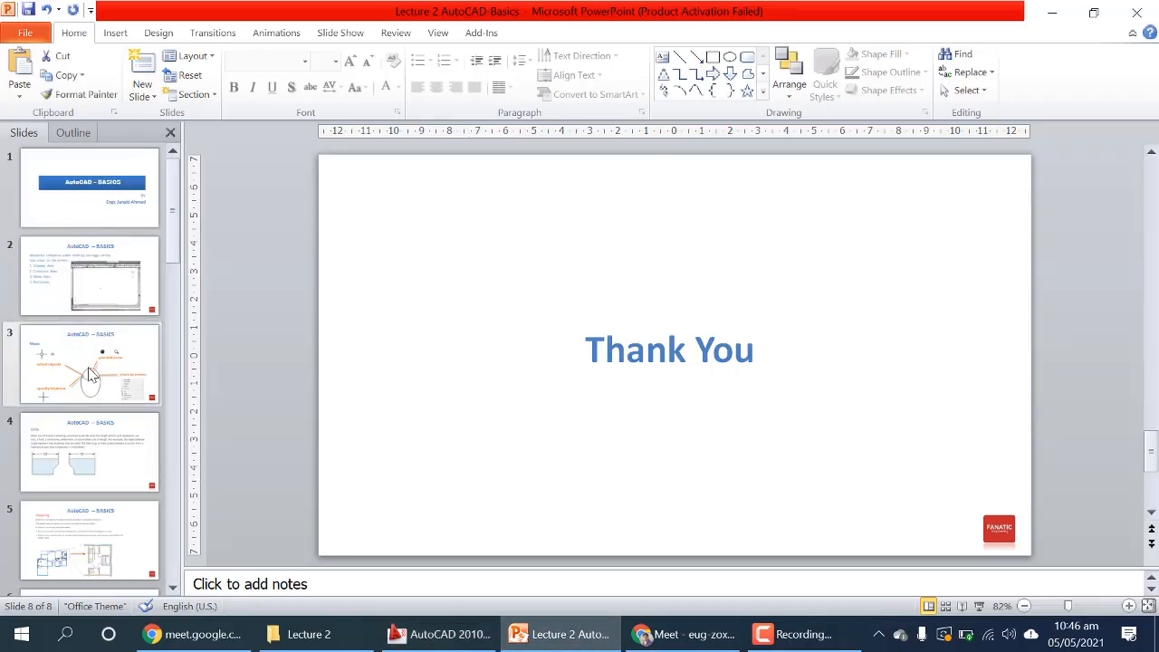
click(89, 376)
click(443, 634)
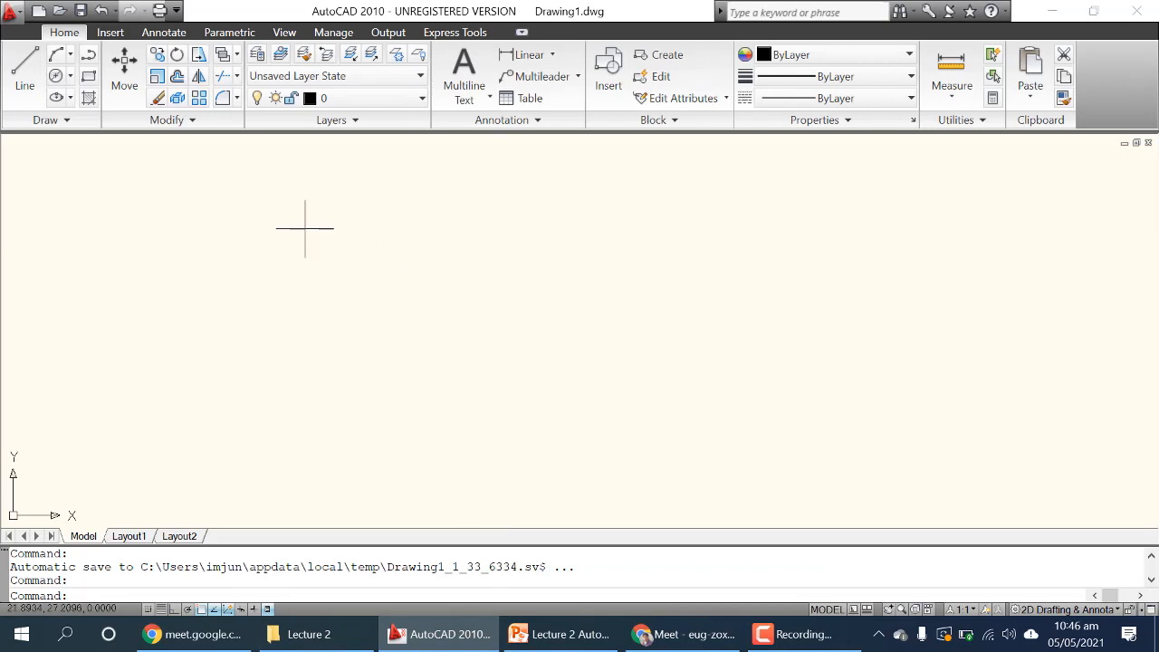
Step: Try out selection windows in the empty drawing area and examine the general shortcut menu without choosing a command
click(349, 250)
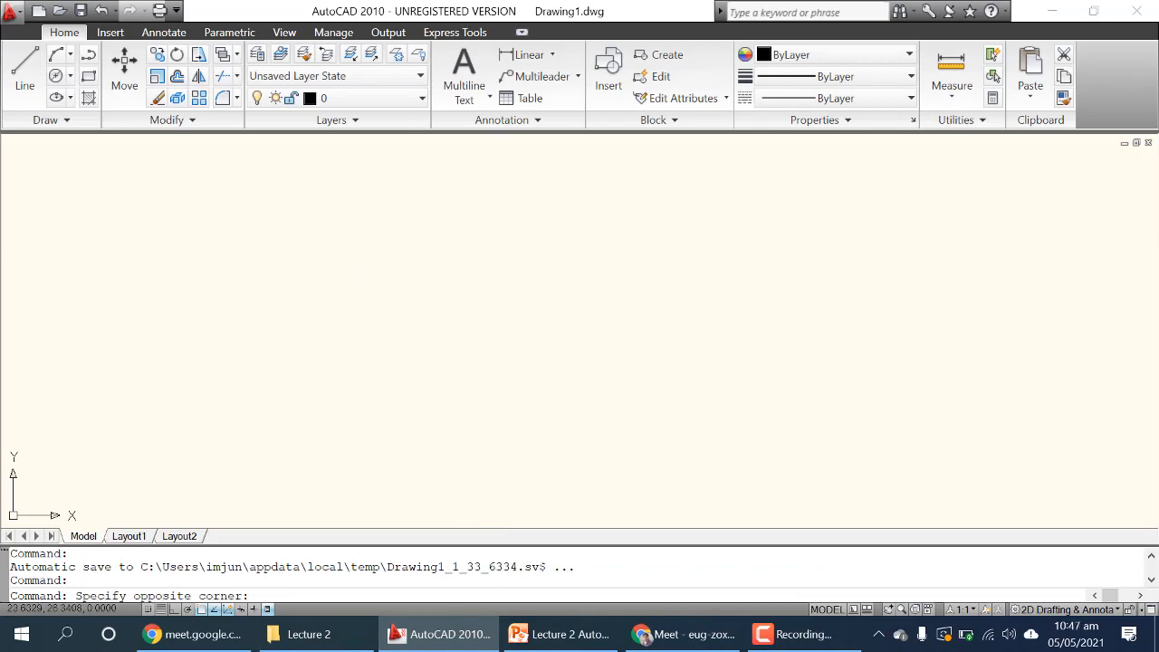
click(310, 241)
click(310, 241)
click(408, 269)
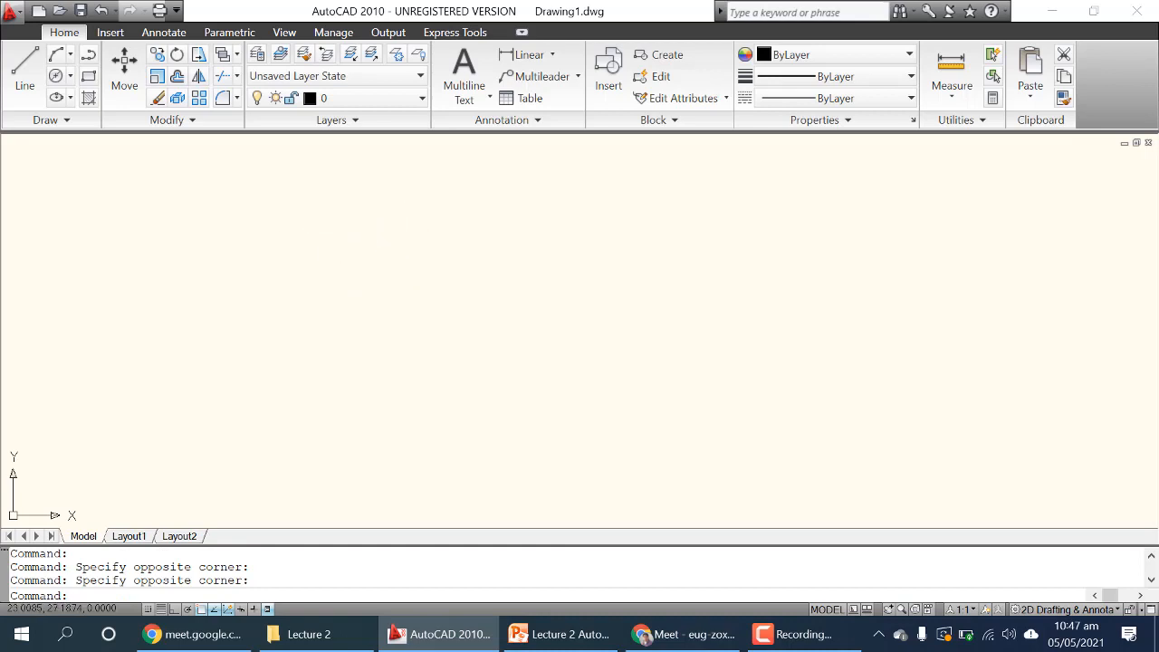
right_click(365, 240)
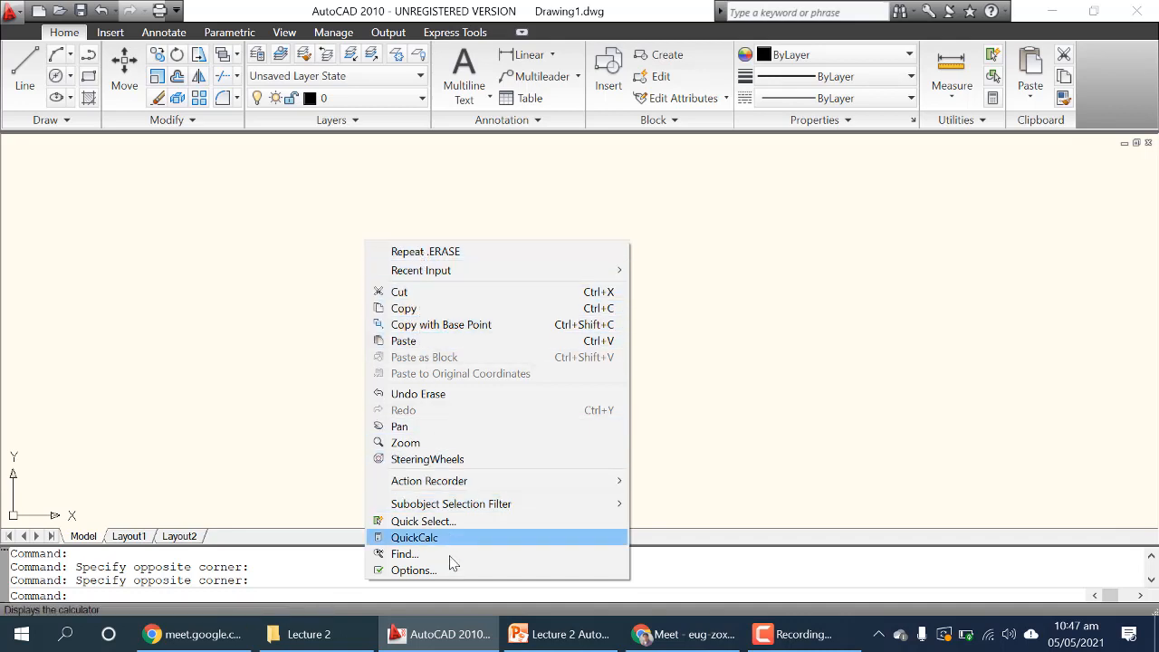
click(308, 238)
click(426, 299)
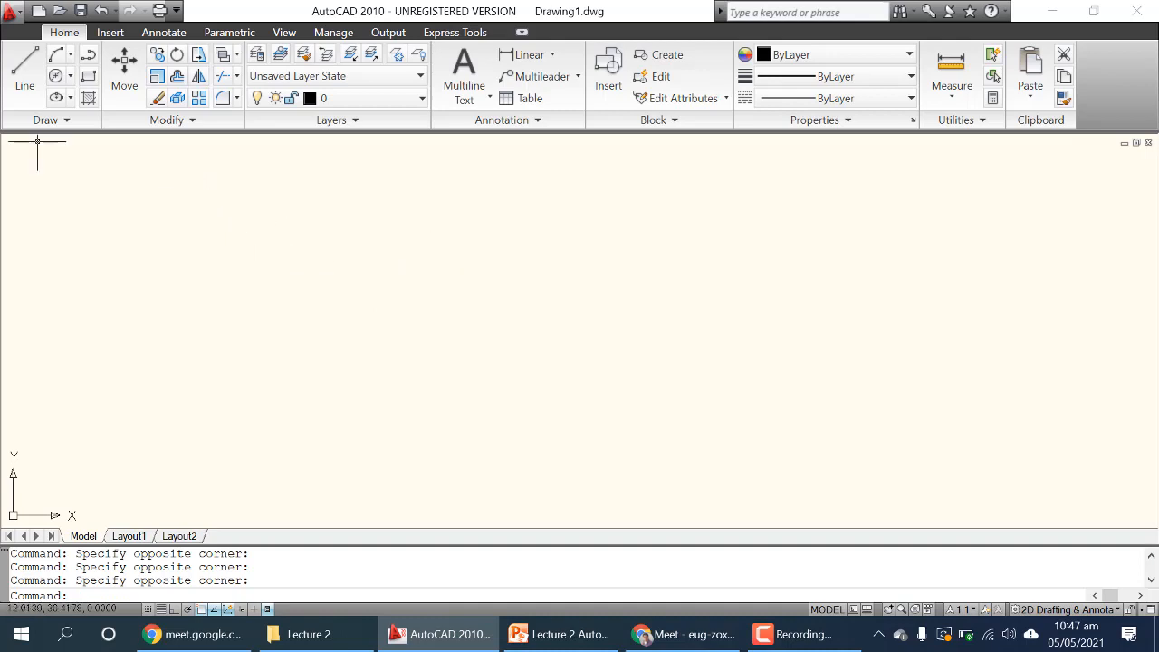
Step: Draw a freehand horizontal rectangle in the drawing area with the Rectangle tool
click(90, 80)
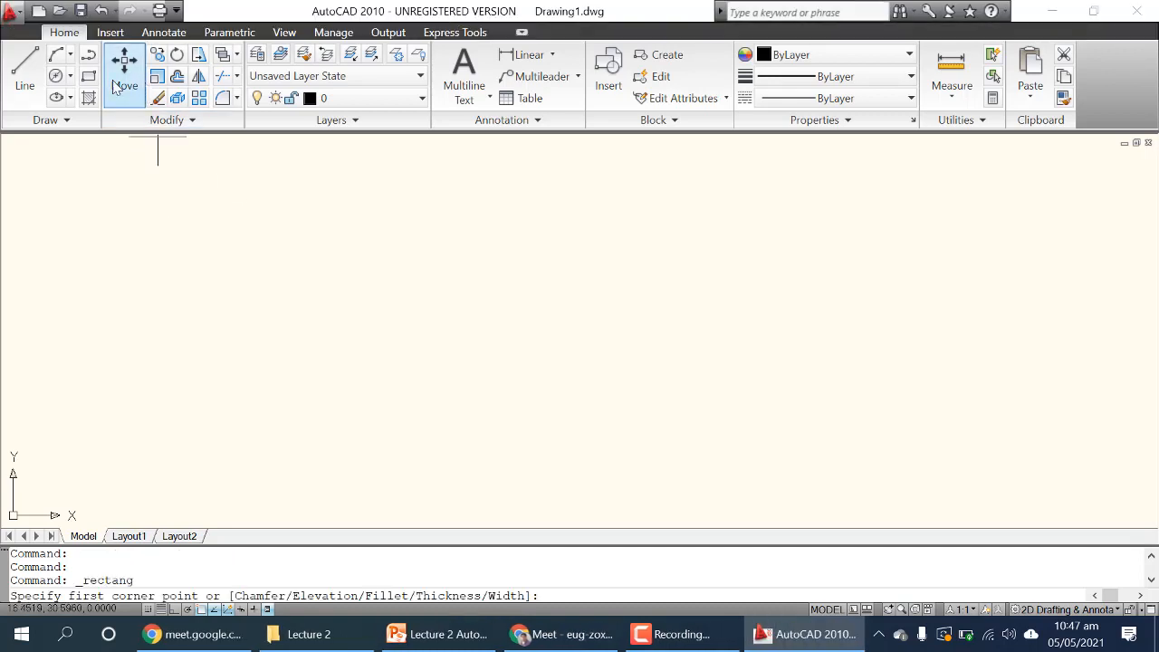
click(187, 251)
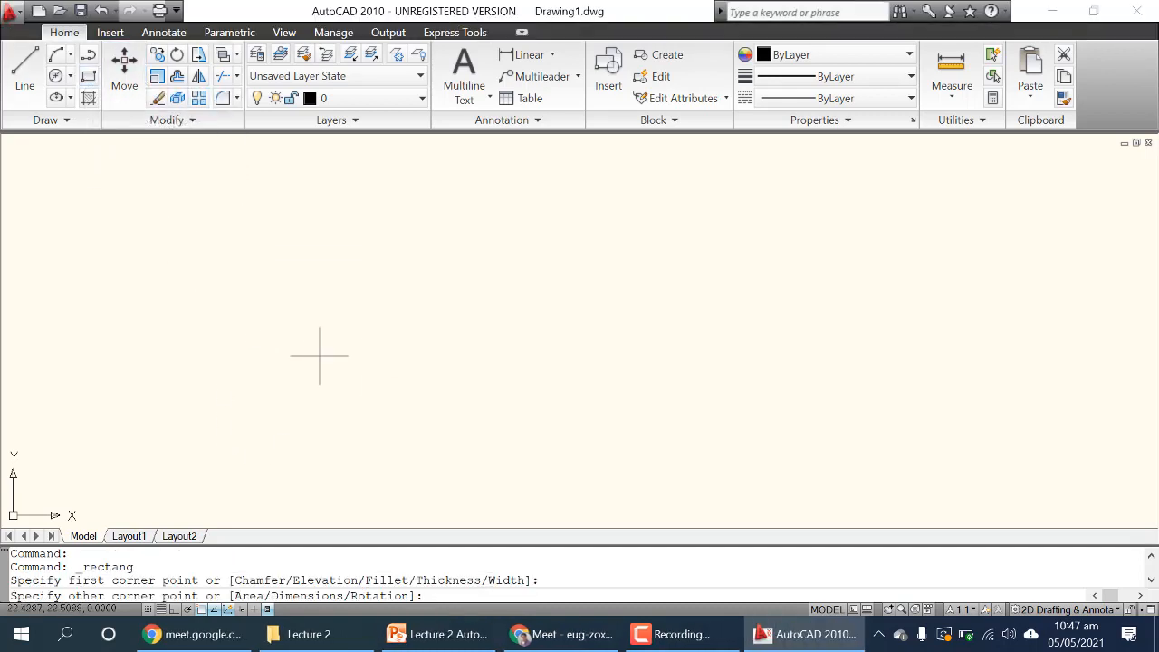
click(423, 379)
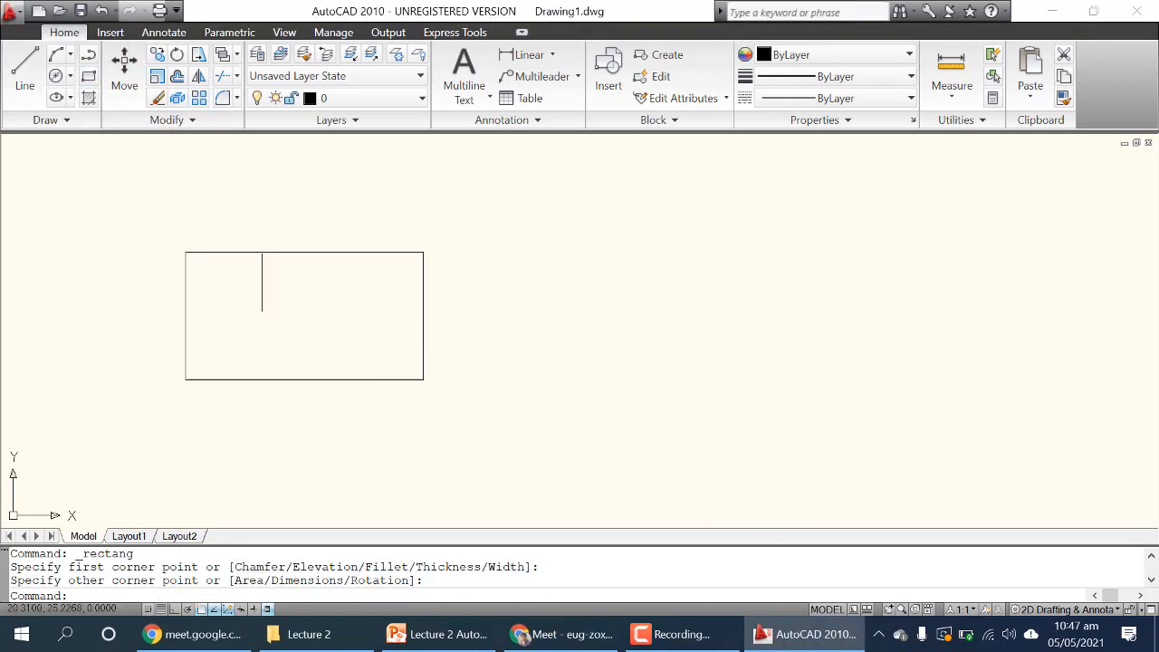
key(Escape)
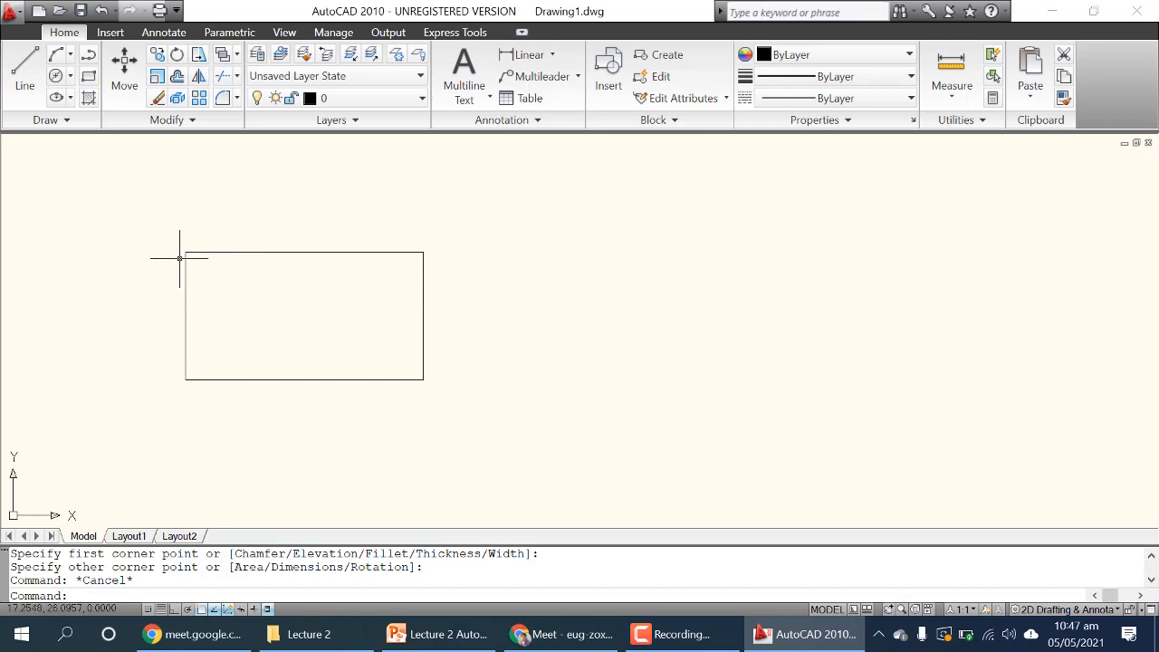
Step: Examine the rectangle's upper-left and lower-right corners up close and the whole shape at a smaller scale
scroll(181, 246, up, 5)
scroll(209, 234, up, 2)
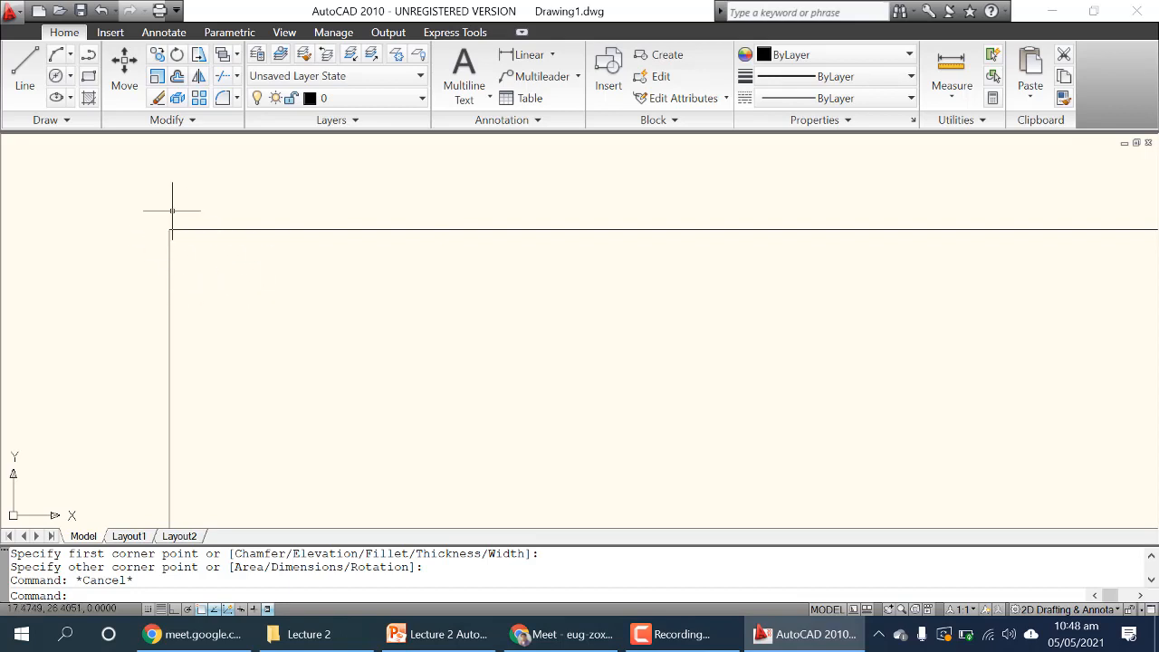
scroll(169, 228, down, 5)
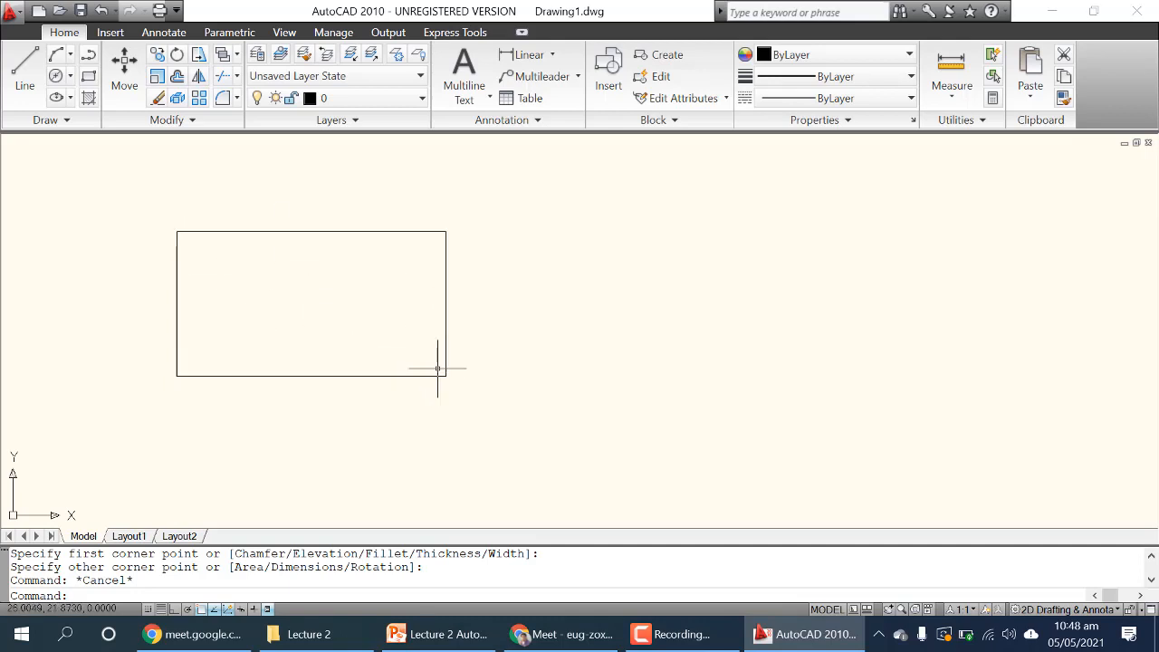
scroll(437, 369, up, 4)
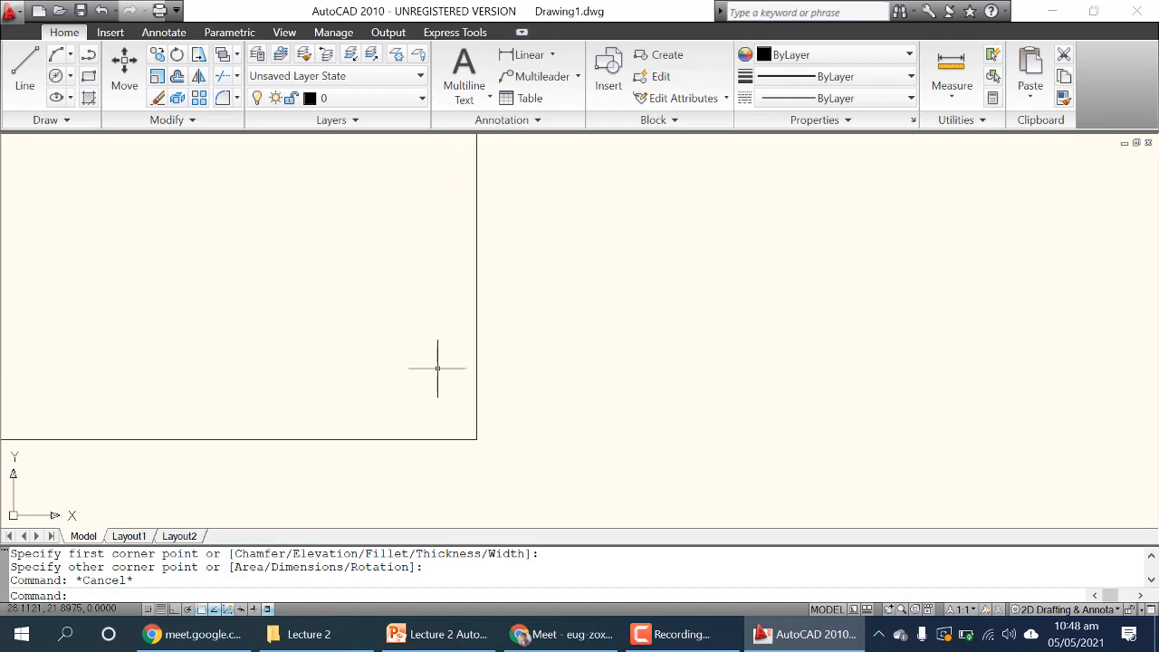
scroll(437, 368, up, 1)
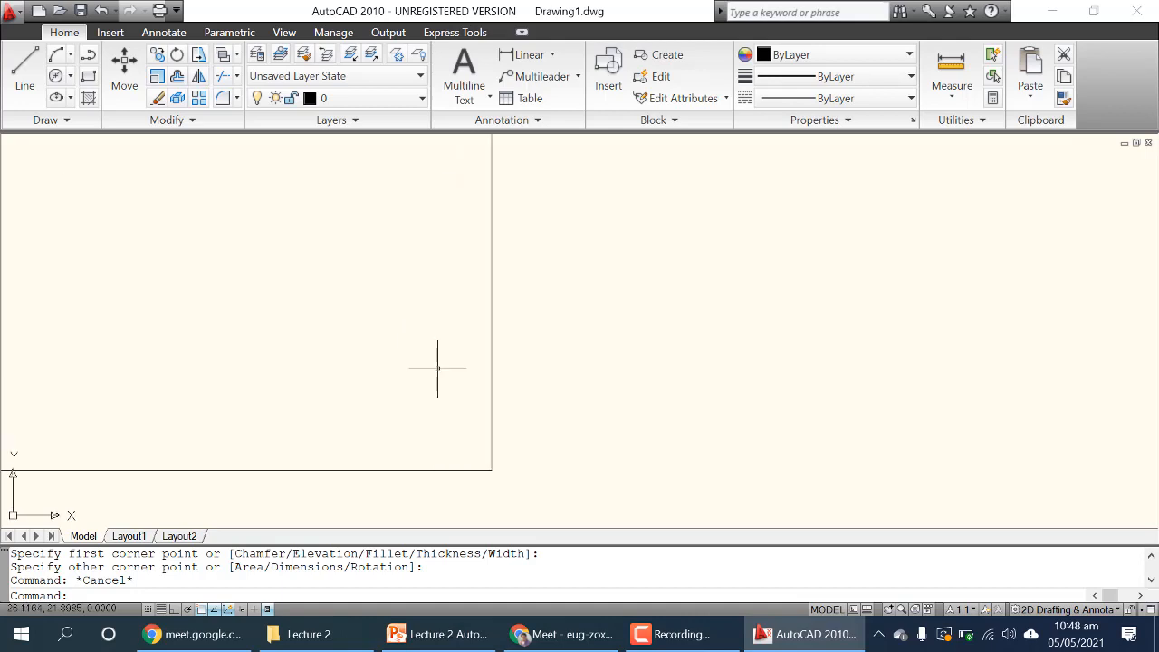
scroll(437, 368, down, 5)
scroll(424, 334, up, 1)
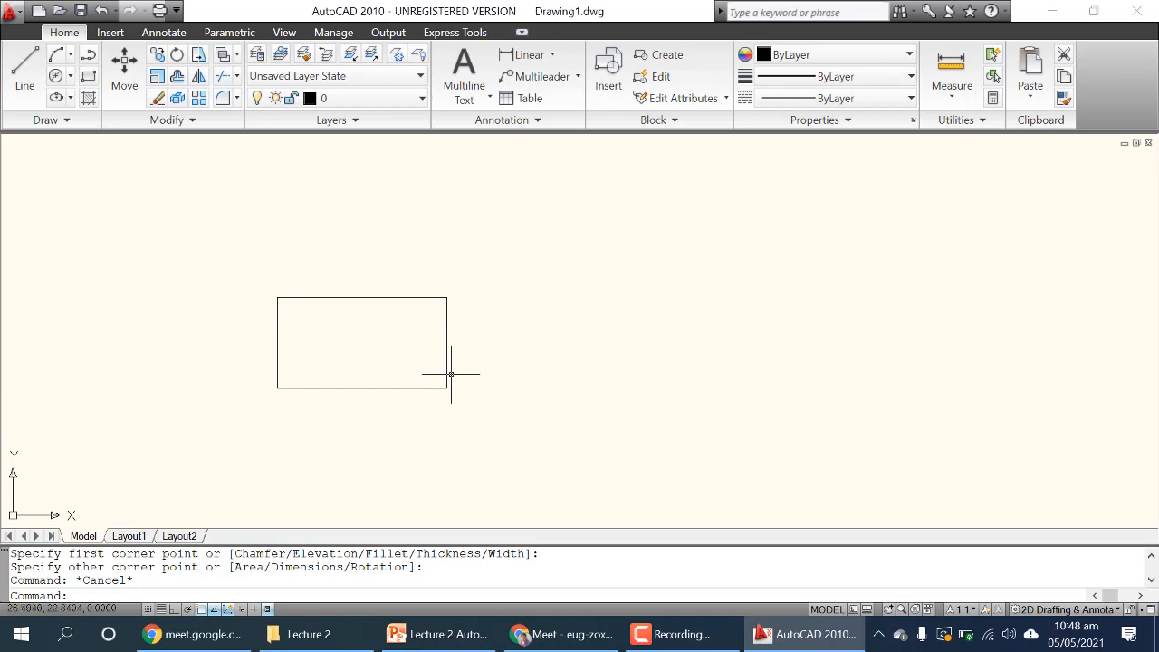
scroll(451, 371, down, 1)
scroll(453, 373, up, 2)
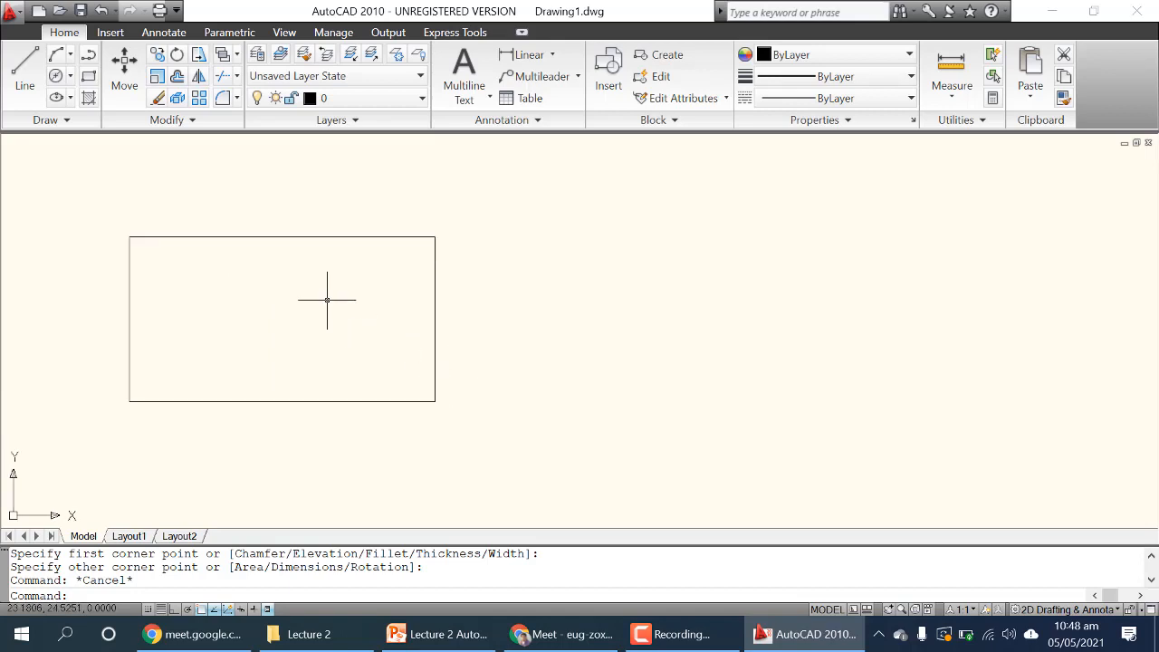
Step: Examine the rectangle at different magnifications and positions, using zoom extents to fit it in the view
scroll(322, 387, down, 2)
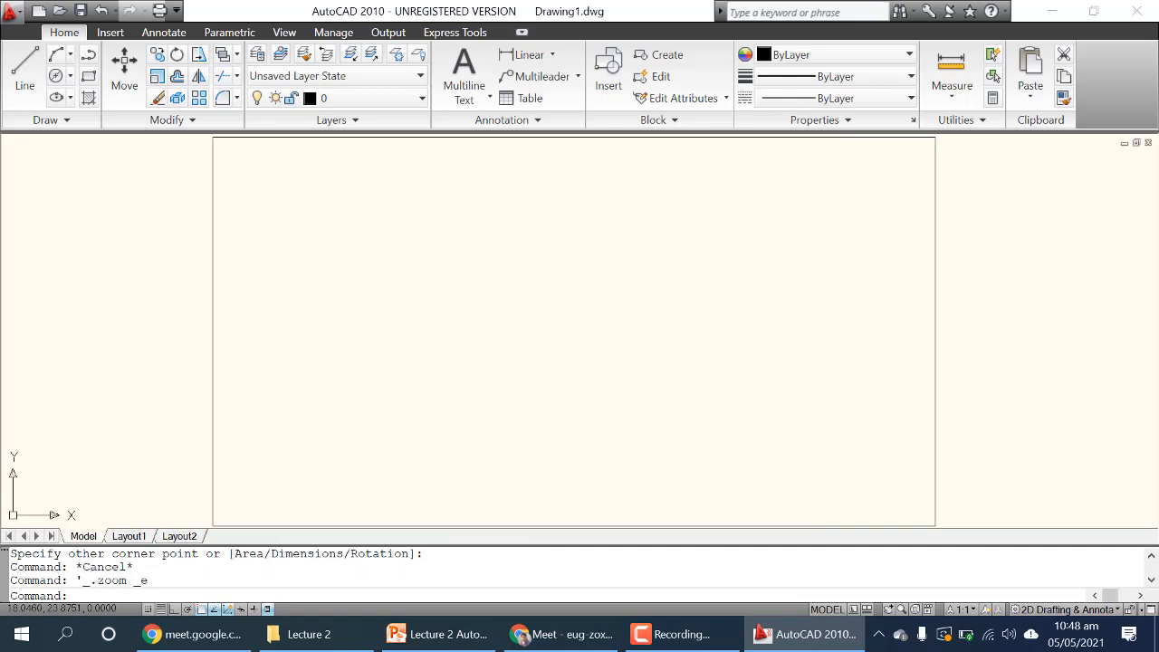
scroll(259, 340, down, 4)
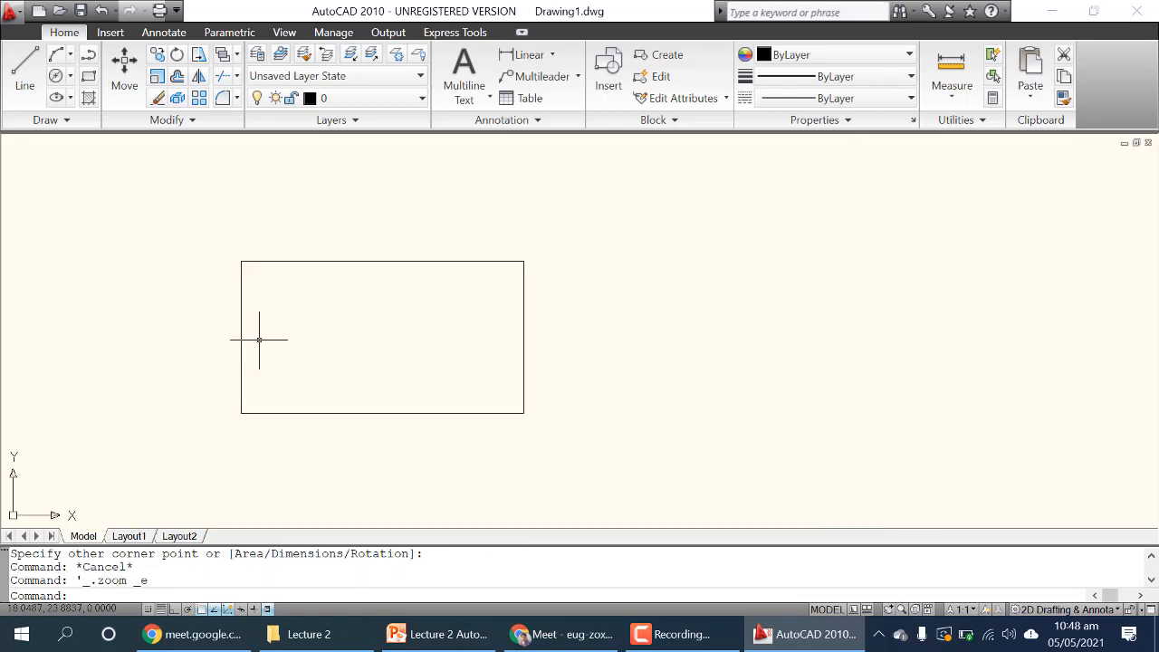
scroll(258, 339, up, 3)
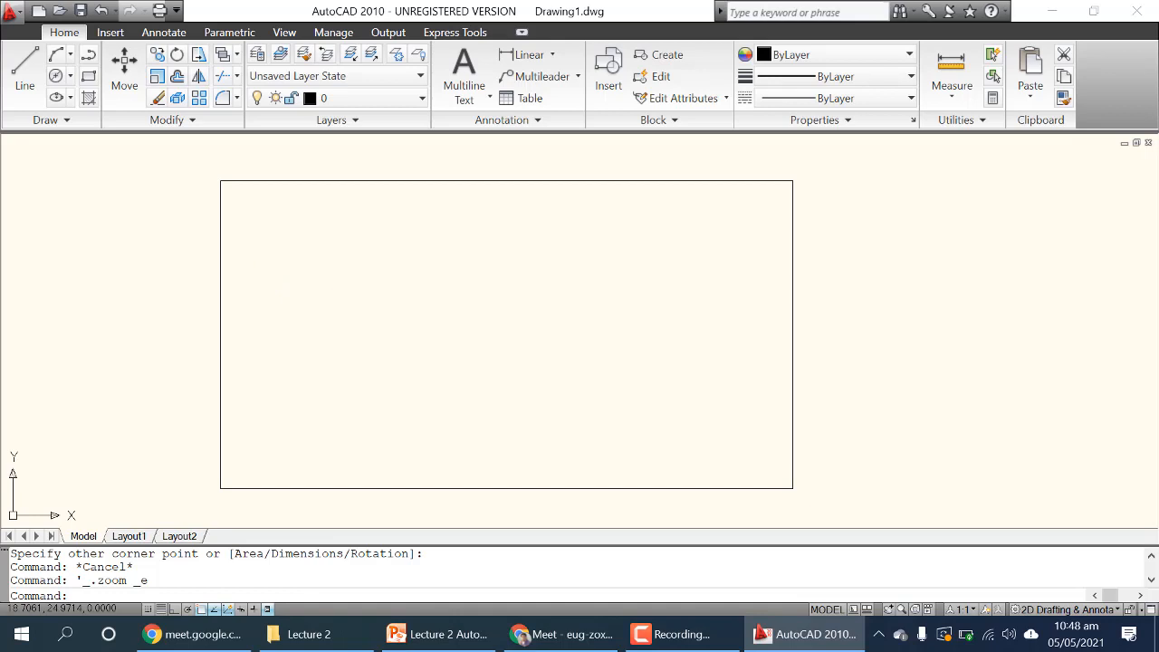
mouse_move(317, 271)
middle_down()
mouse_move(347, 279)
mouse_move(295, 212)
mouse_move(210, 304)
mouse_move(460, 223)
mouse_move(253, 248)
mouse_move(234, 284)
middle_up()
scroll(789, 478, up, 8)
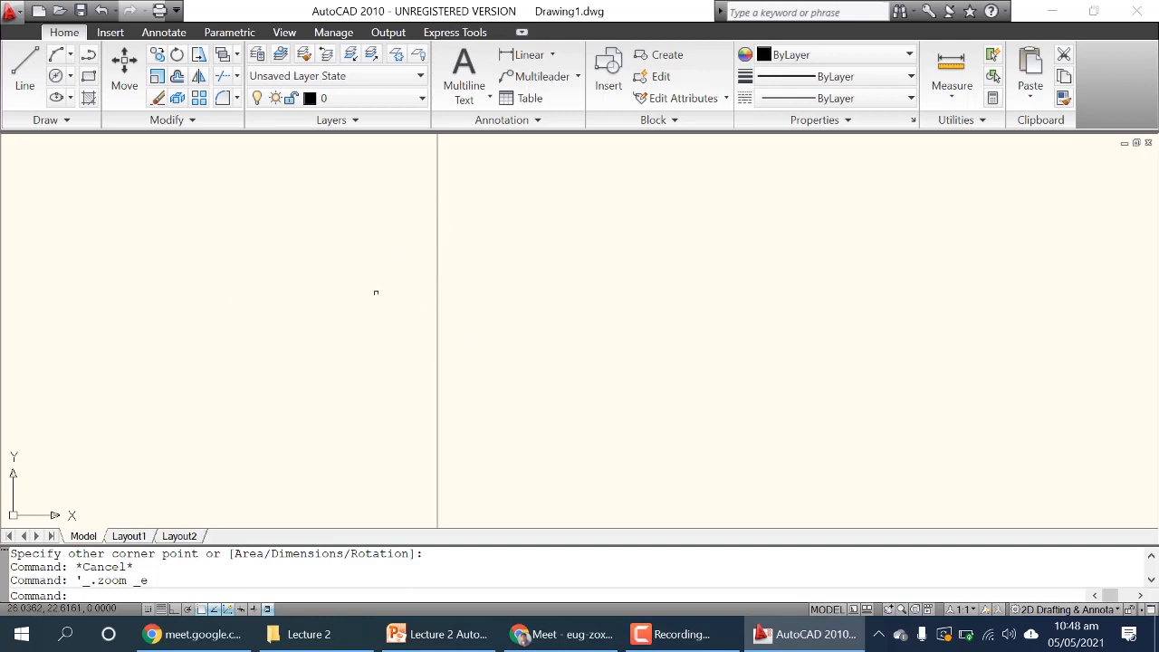
middle_click(430, 335)
middle_click(430, 335)
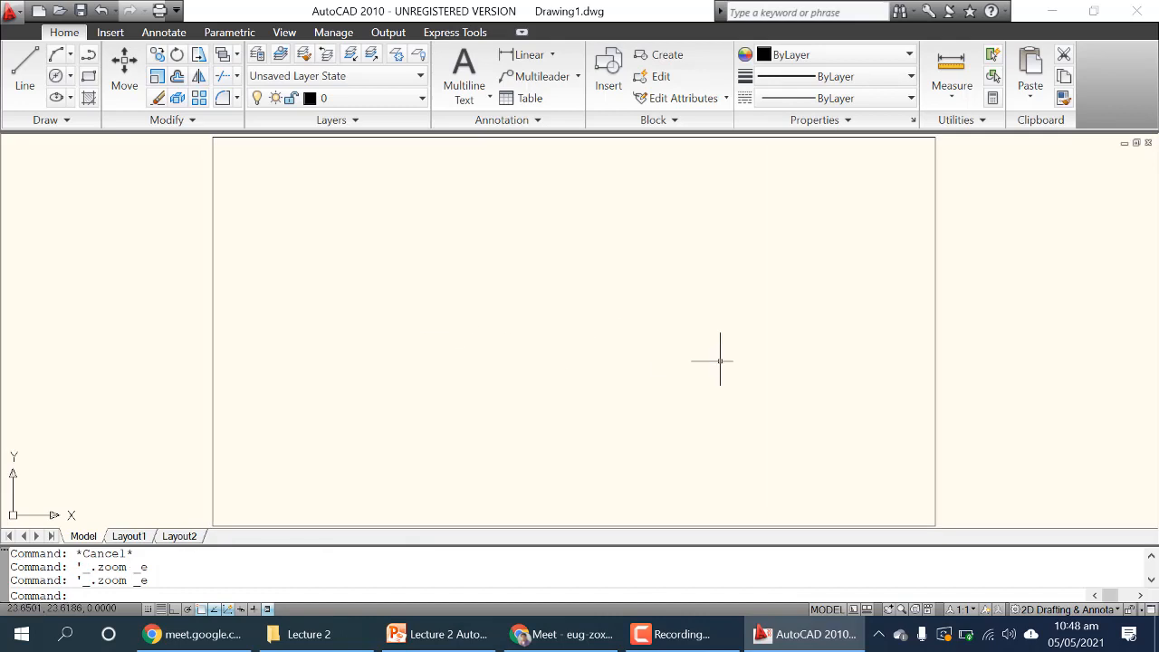
middle_click(888, 395)
middle_click(887, 395)
middle_drag(888, 396, 730, 352)
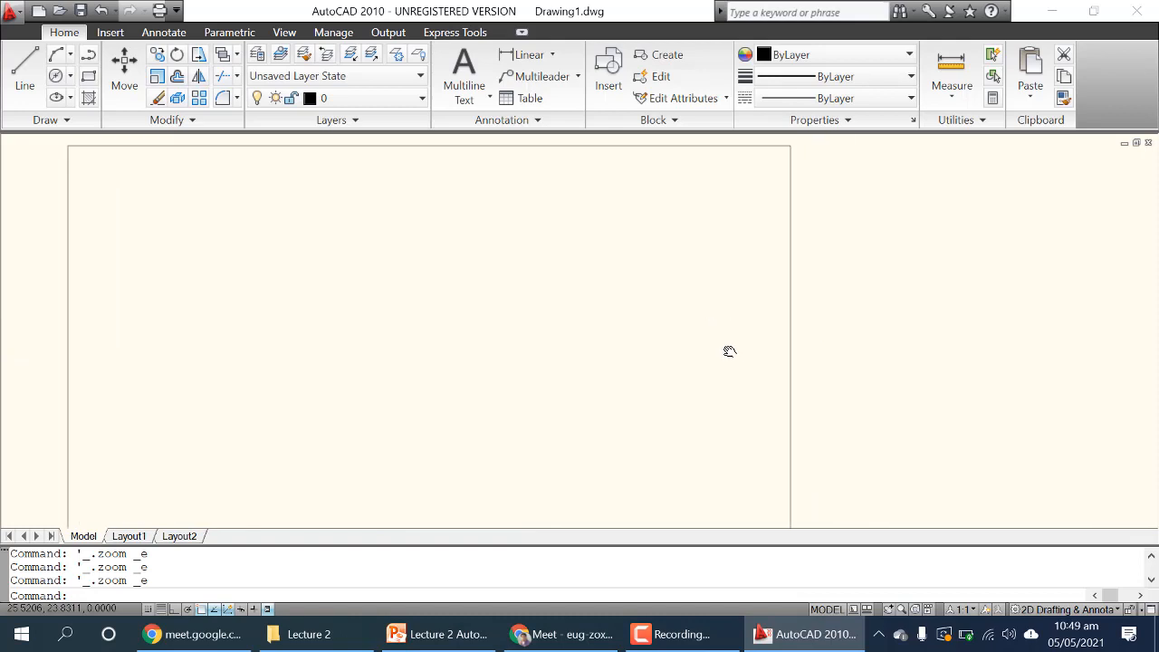
scroll(855, 239, down, 5)
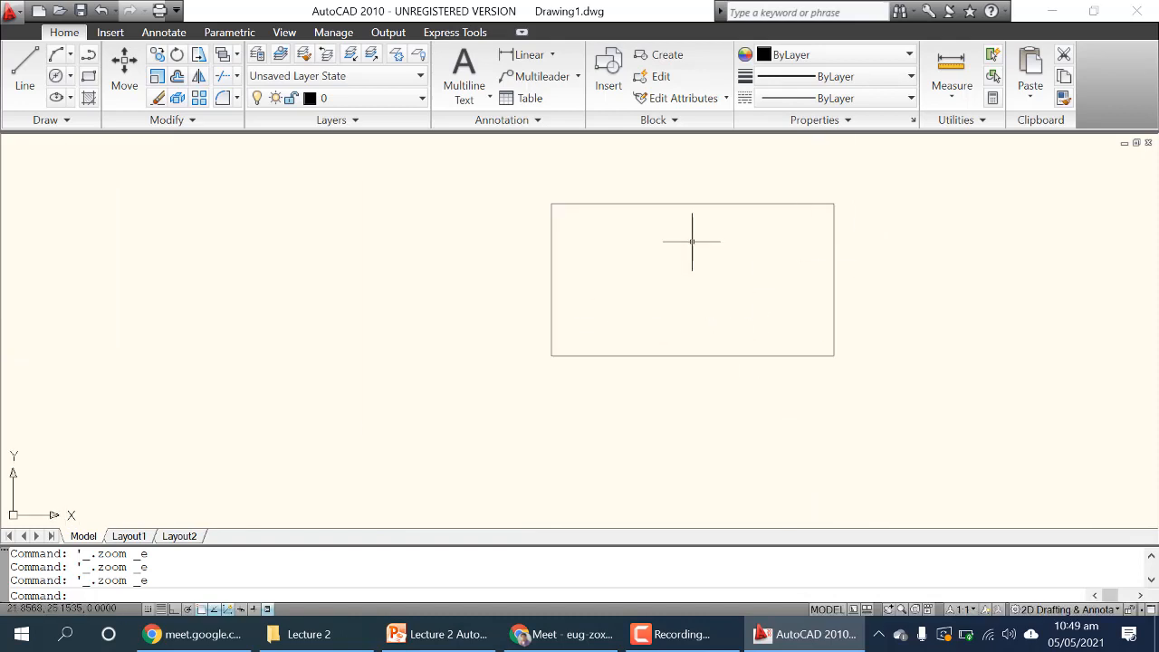
Step: View the rectangle at a small scale together with the coordinate system origin
scroll(760, 267, up, 2)
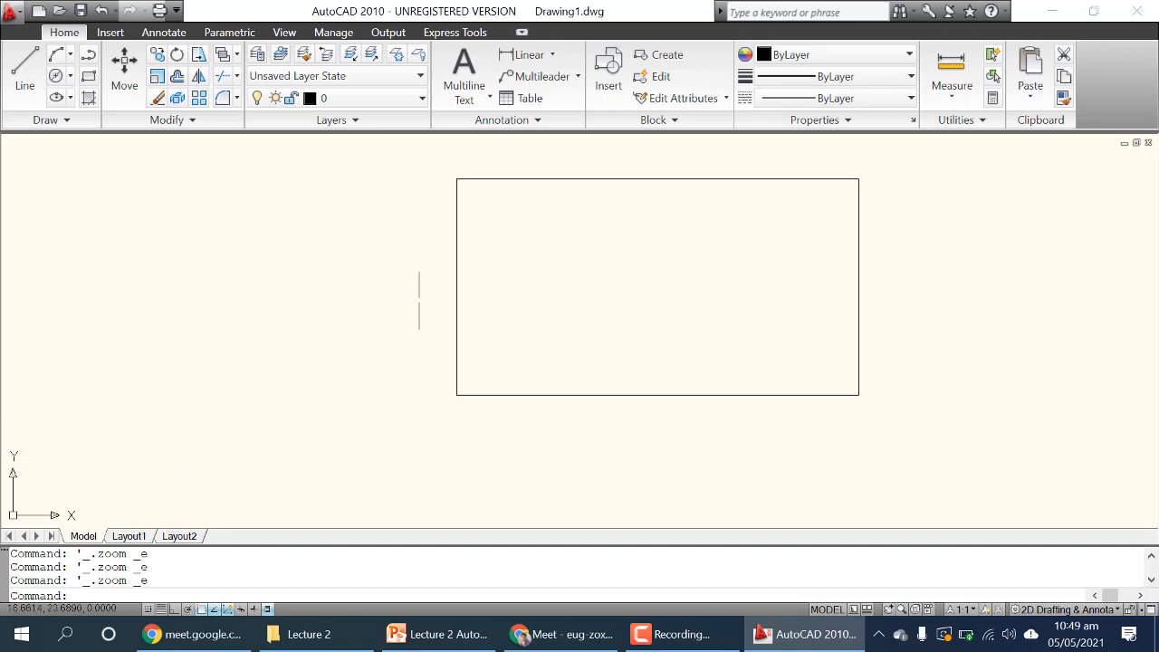
scroll(419, 299, down, 4)
scroll(419, 298, down, 2)
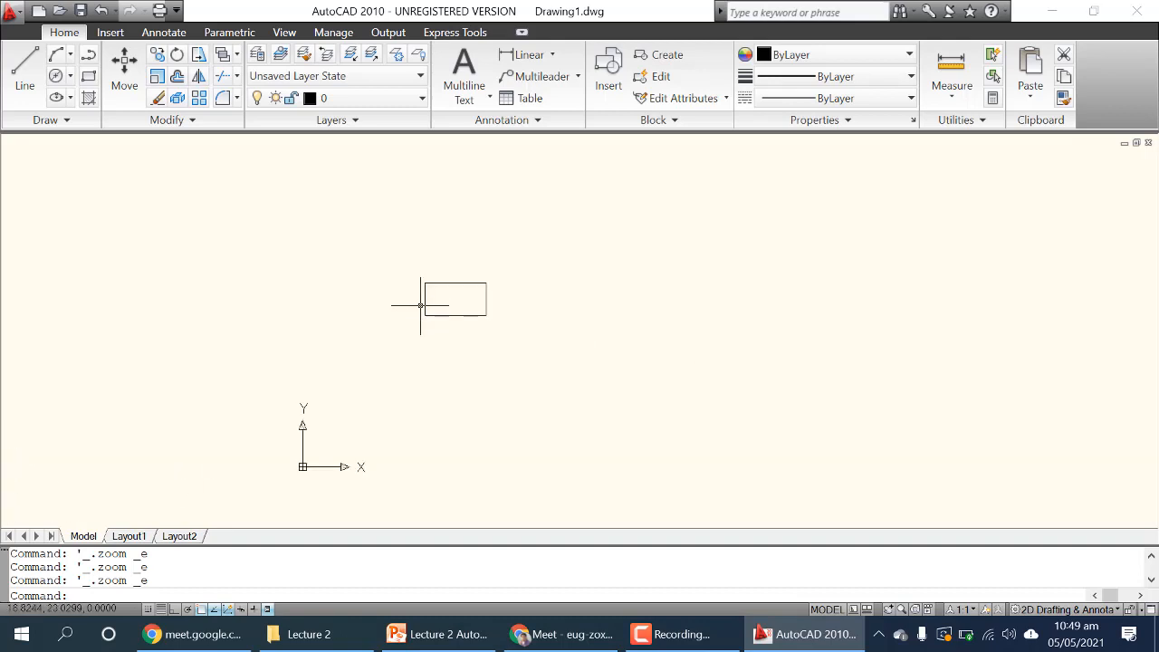
scroll(420, 303, down, 1)
scroll(384, 377, down, 1)
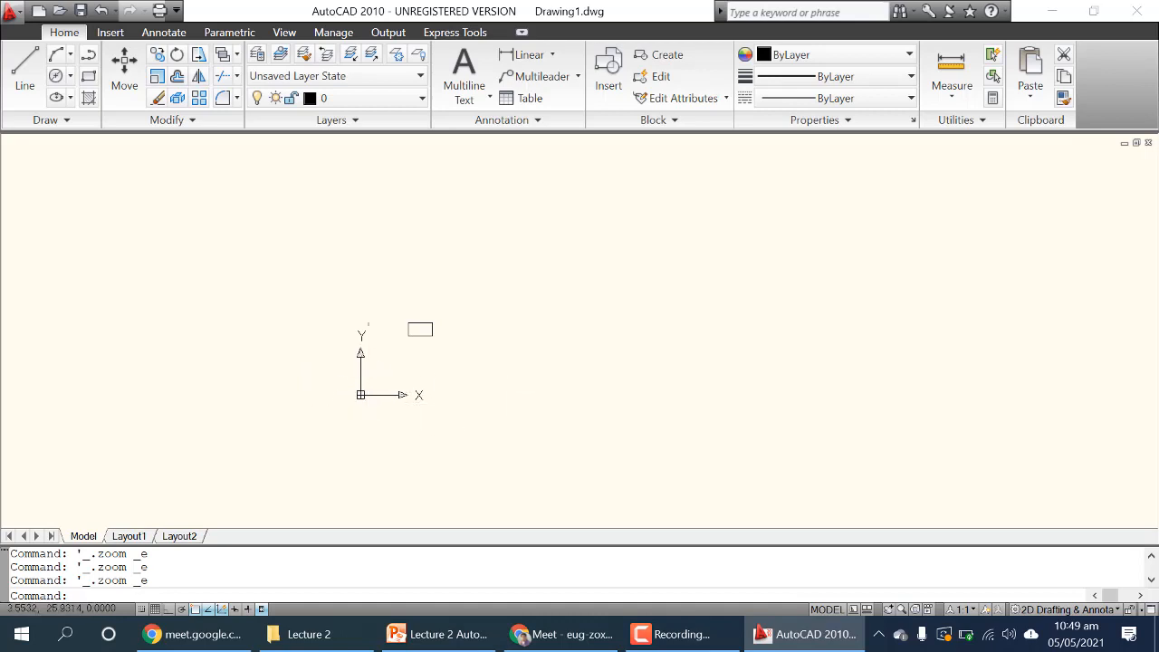
scroll(468, 340, up, 4)
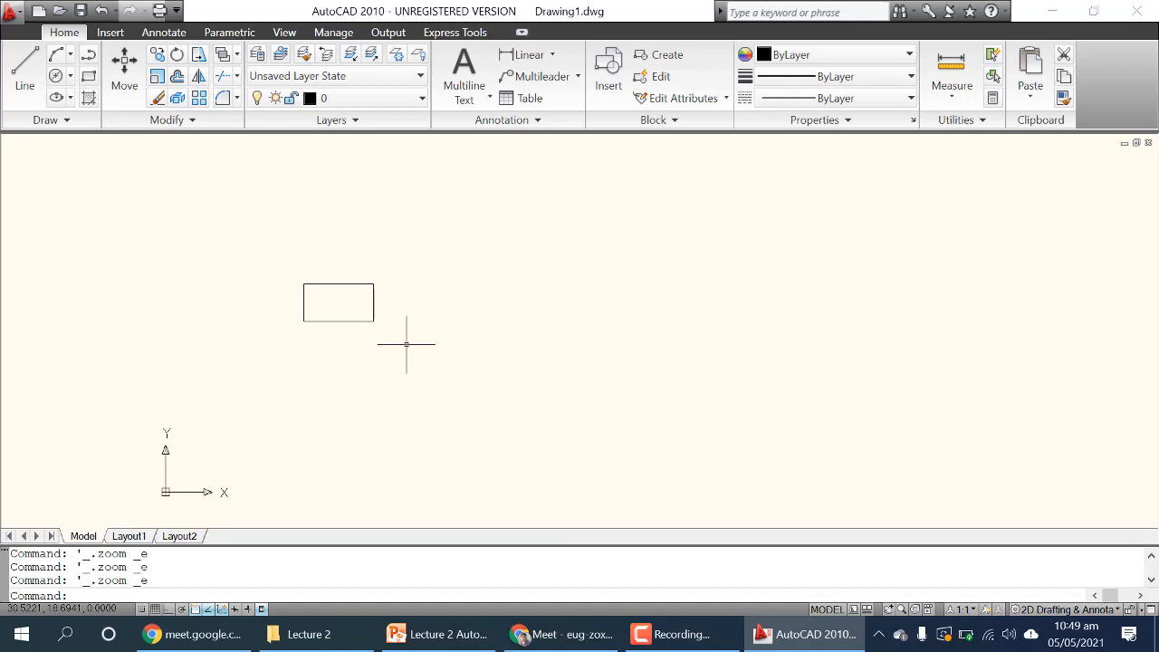
Step: Erase the rectangle using a crossing selection and undo the erasure
click(406, 344)
click(286, 249)
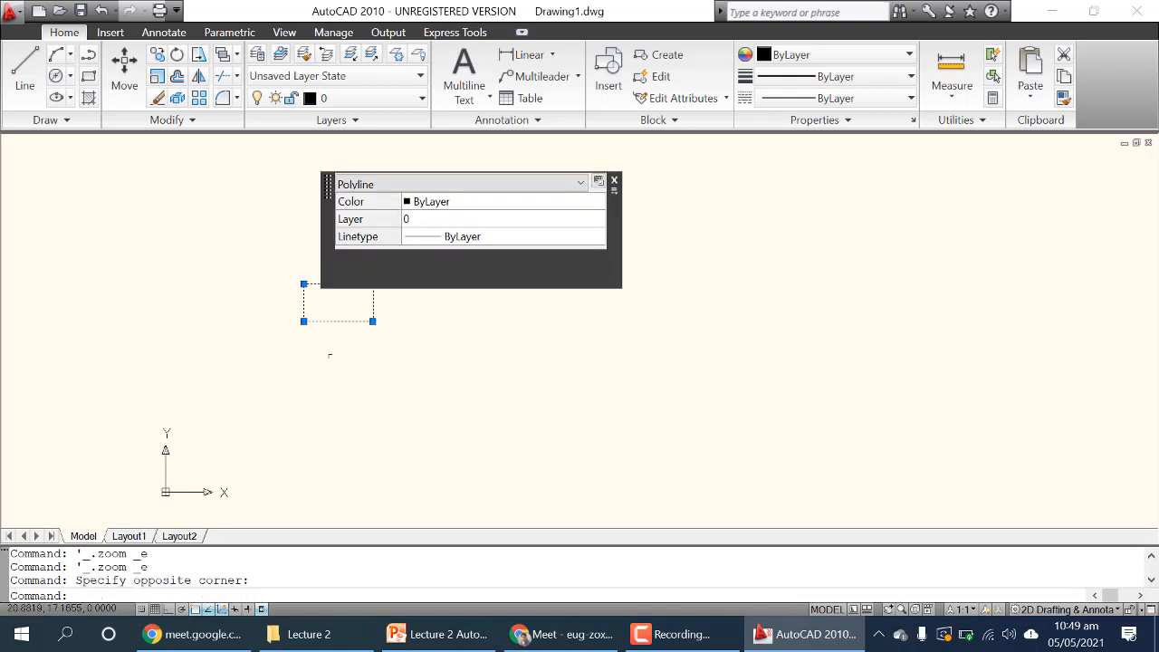
key(Delete)
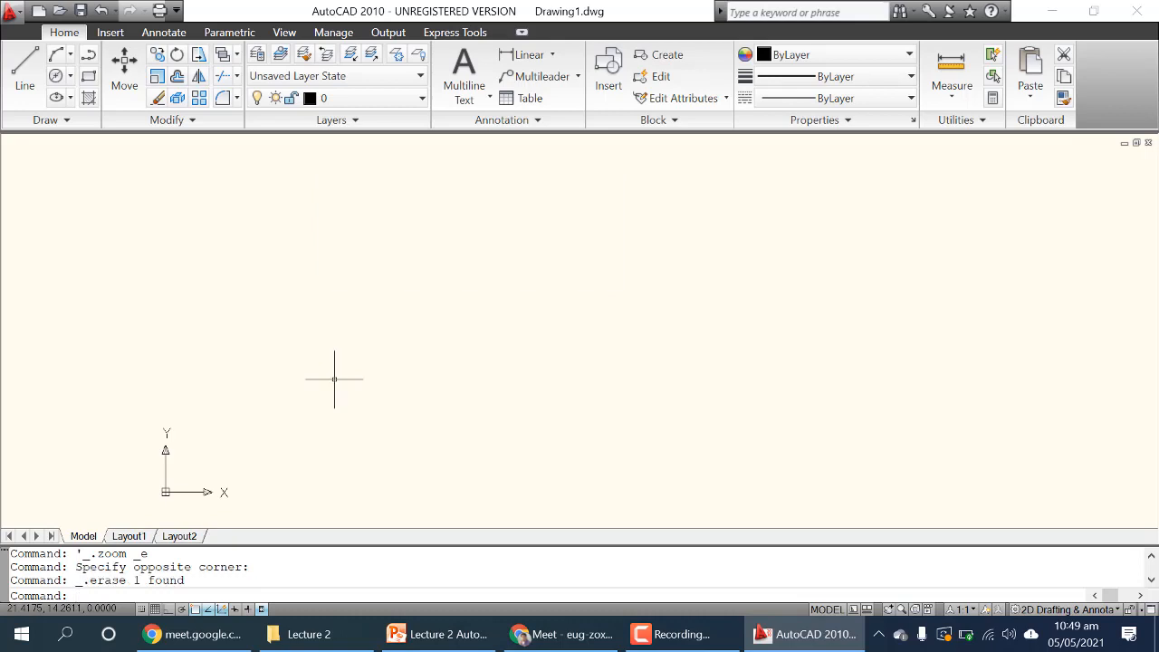
key(ctrl+z)
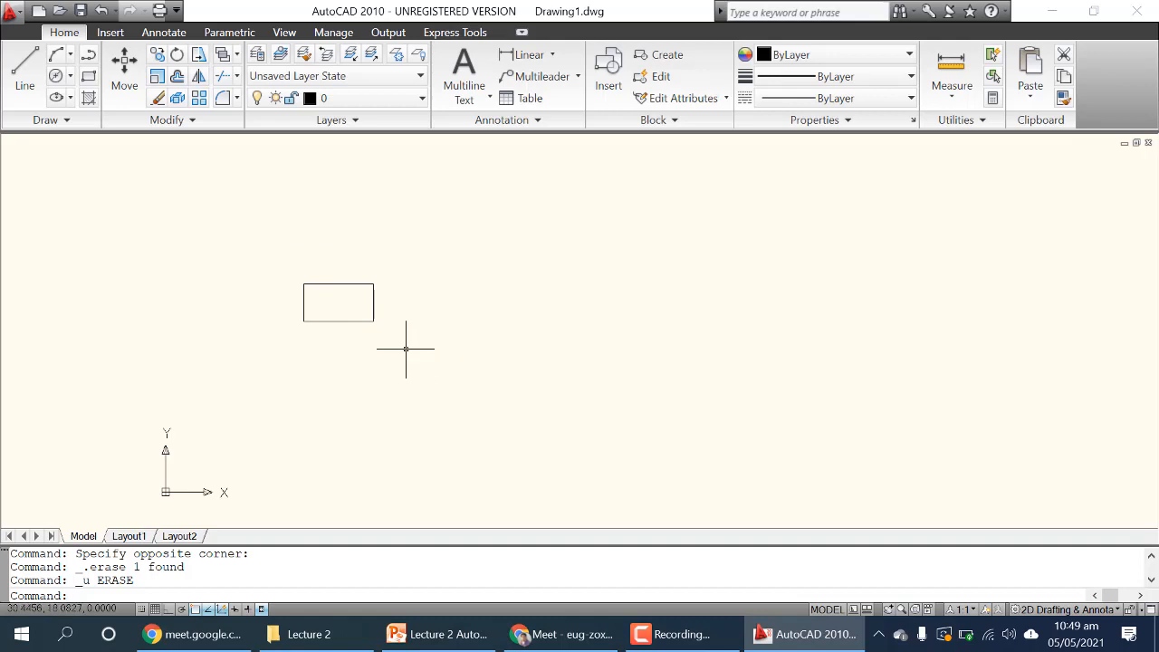
Step: Select the rectangle by enclosing it completely in a window selection, and clear the selection
click(264, 249)
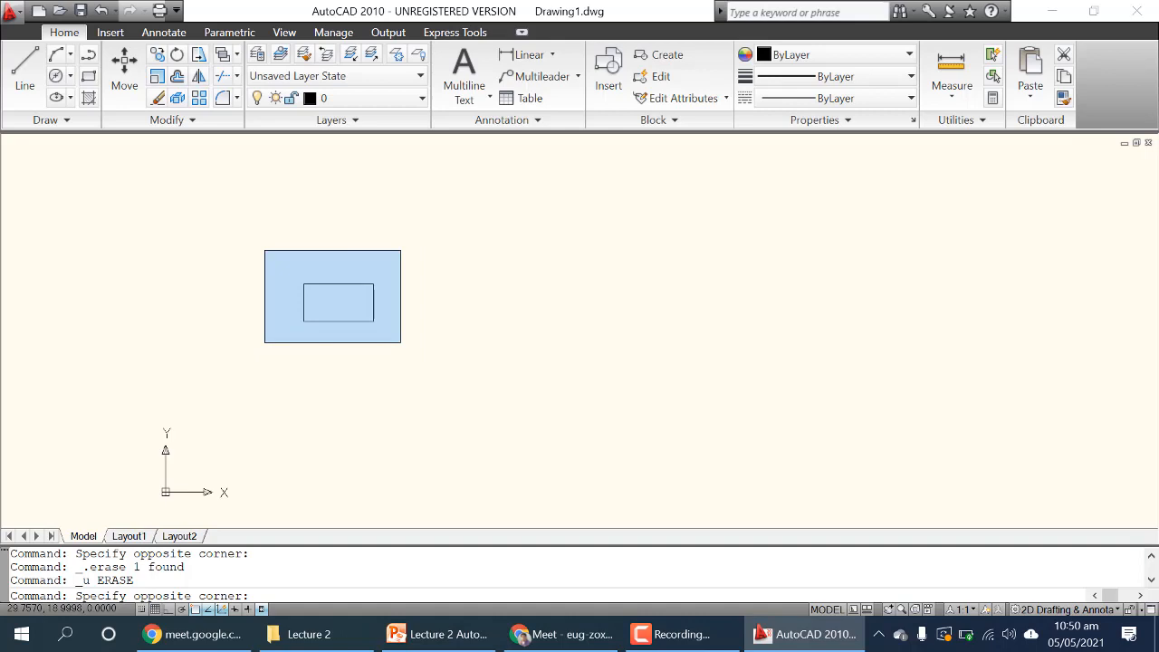
click(397, 328)
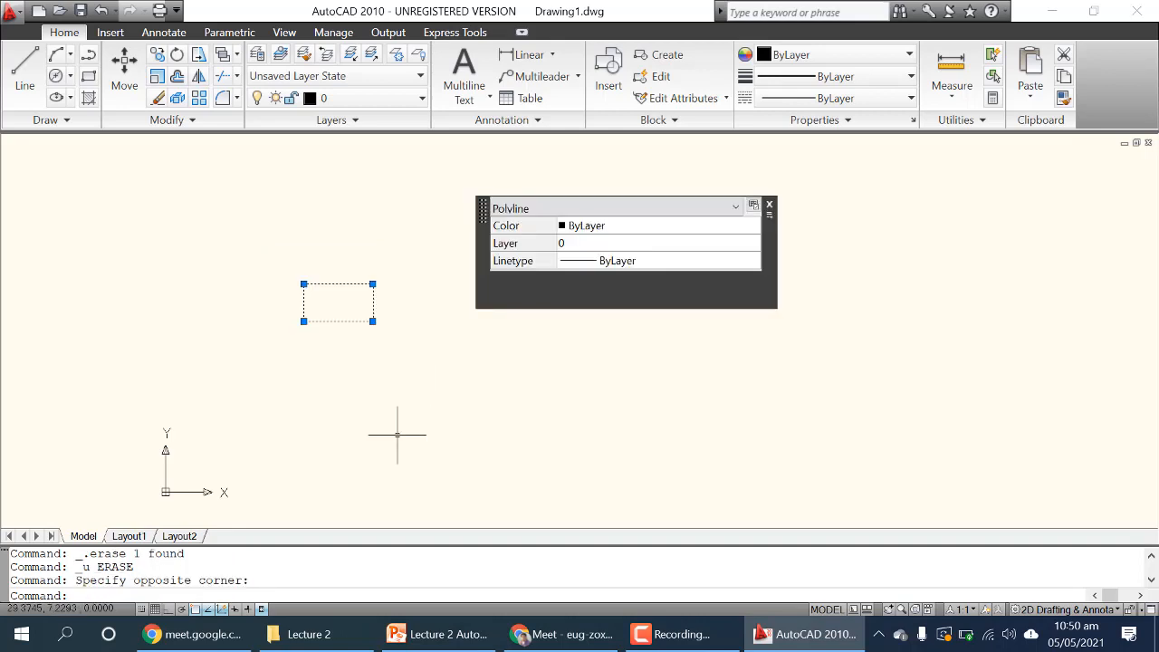
key(Escape)
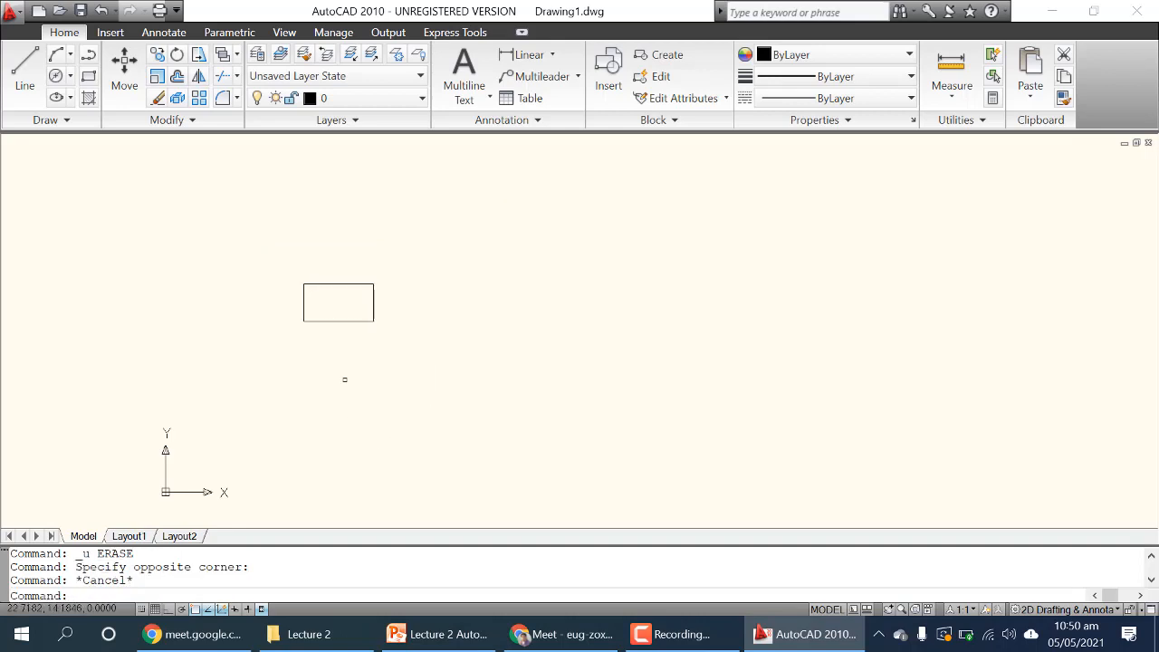
Step: Try window selections covering only part of the rectangle, select it with one enclosing it fully, and deselect it
click(277, 241)
click(337, 335)
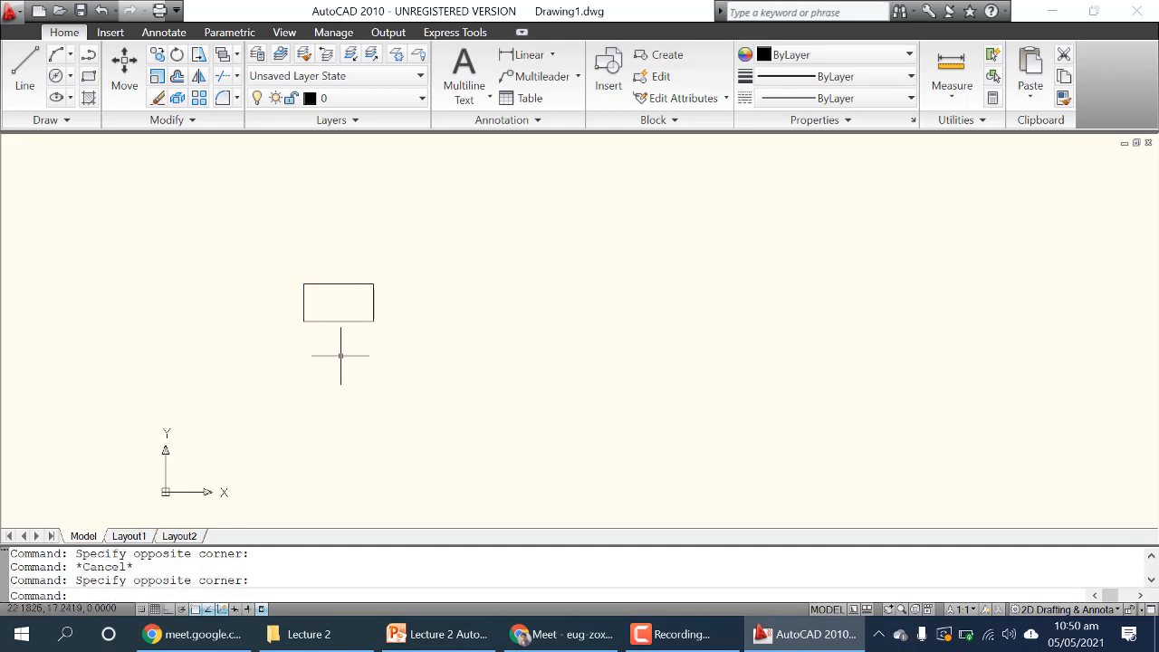
click(267, 246)
click(361, 371)
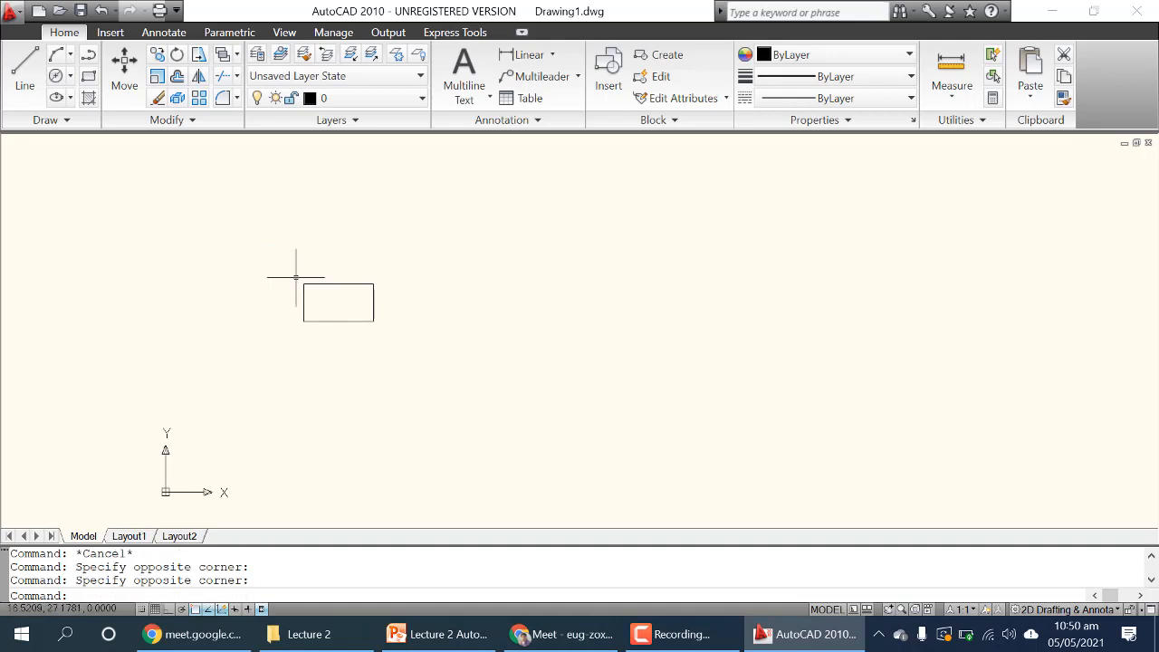
click(262, 238)
click(333, 334)
click(280, 258)
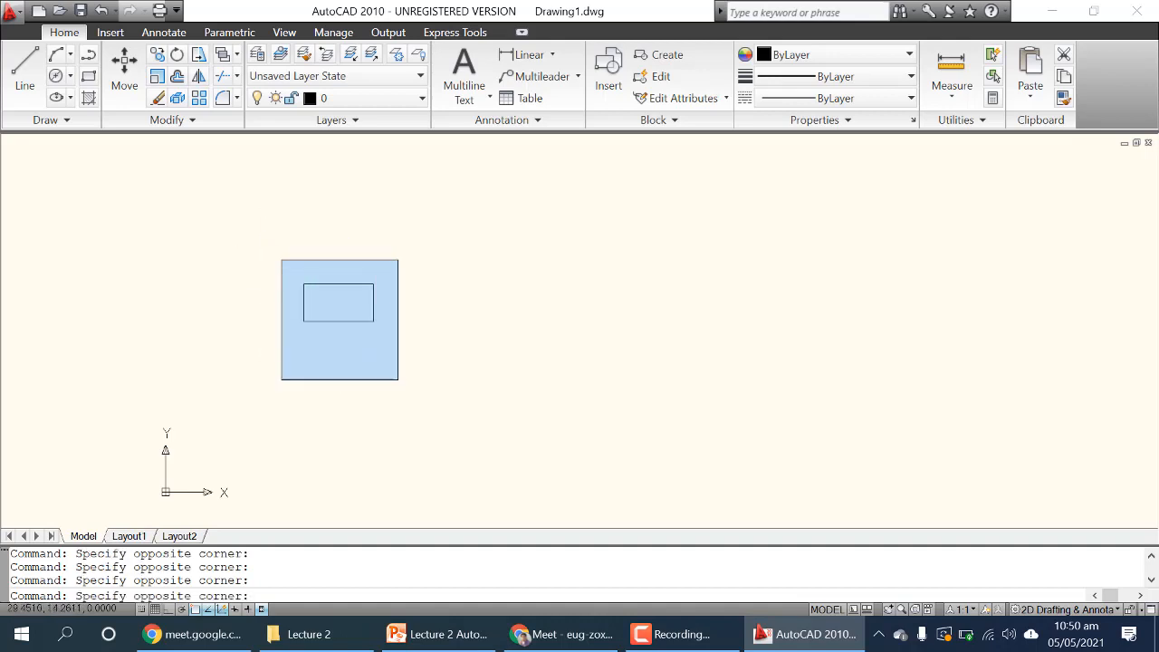
click(397, 379)
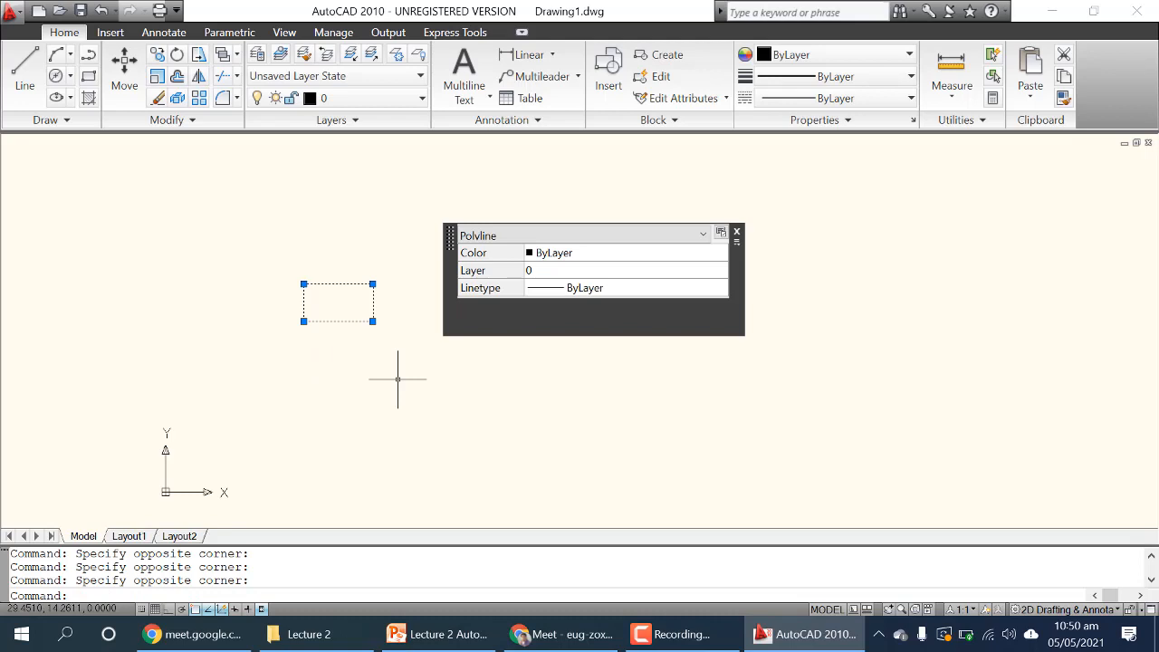
key(Escape)
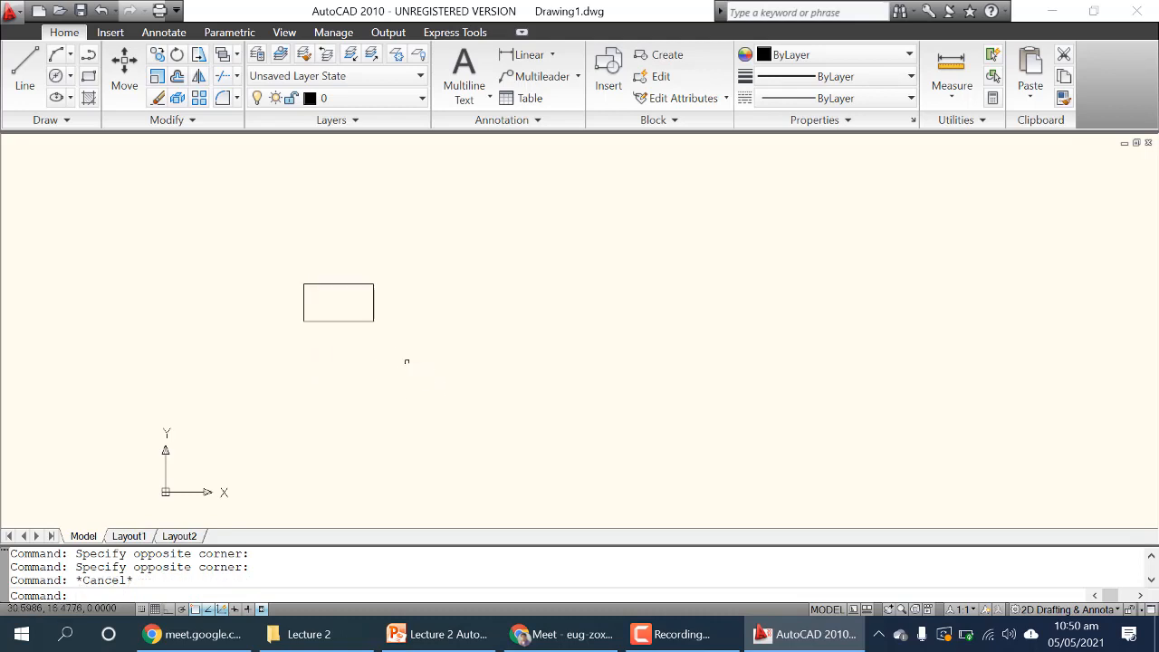
Step: Select the rectangle with a crossing selection over its right part and erase it
click(421, 382)
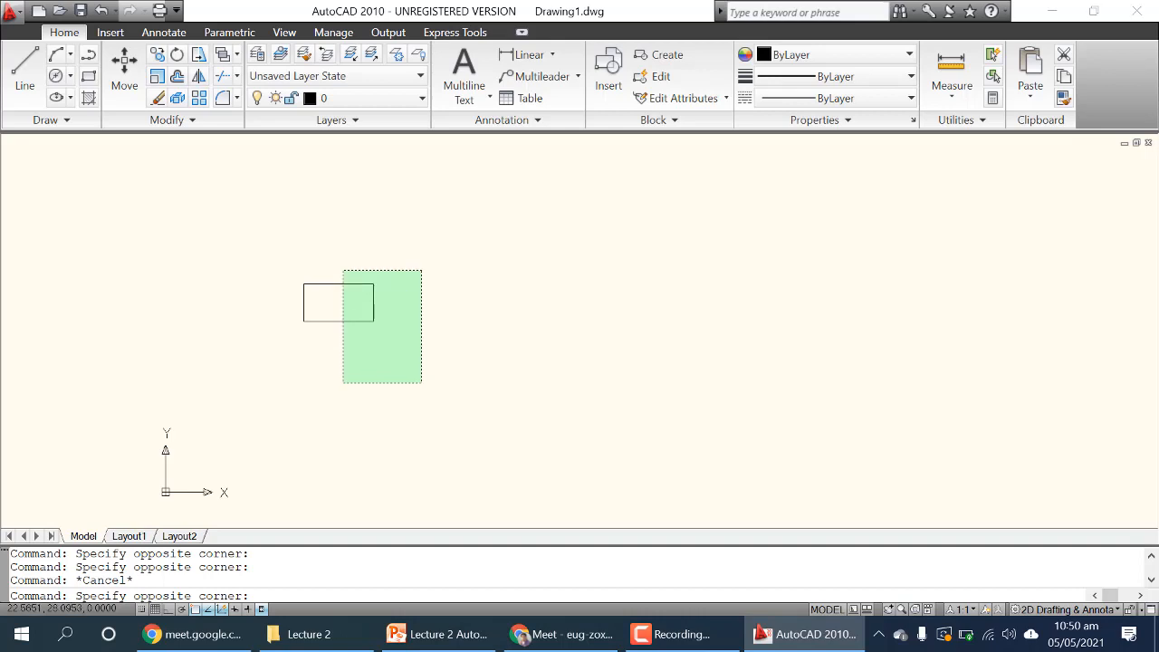
click(343, 270)
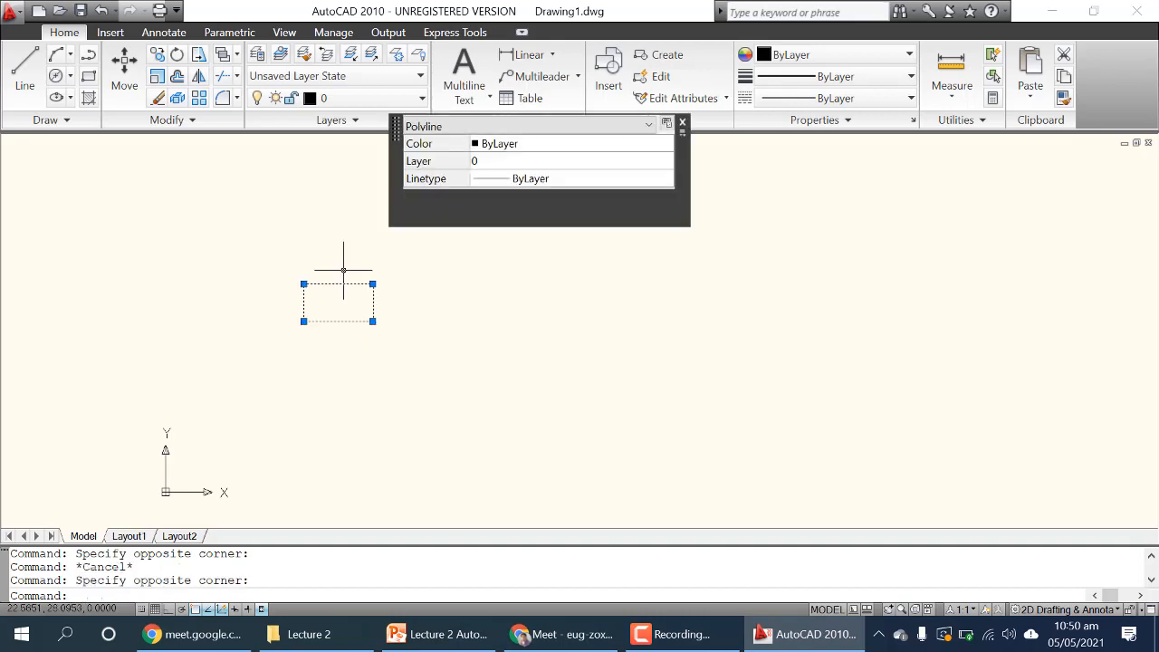
click(275, 272)
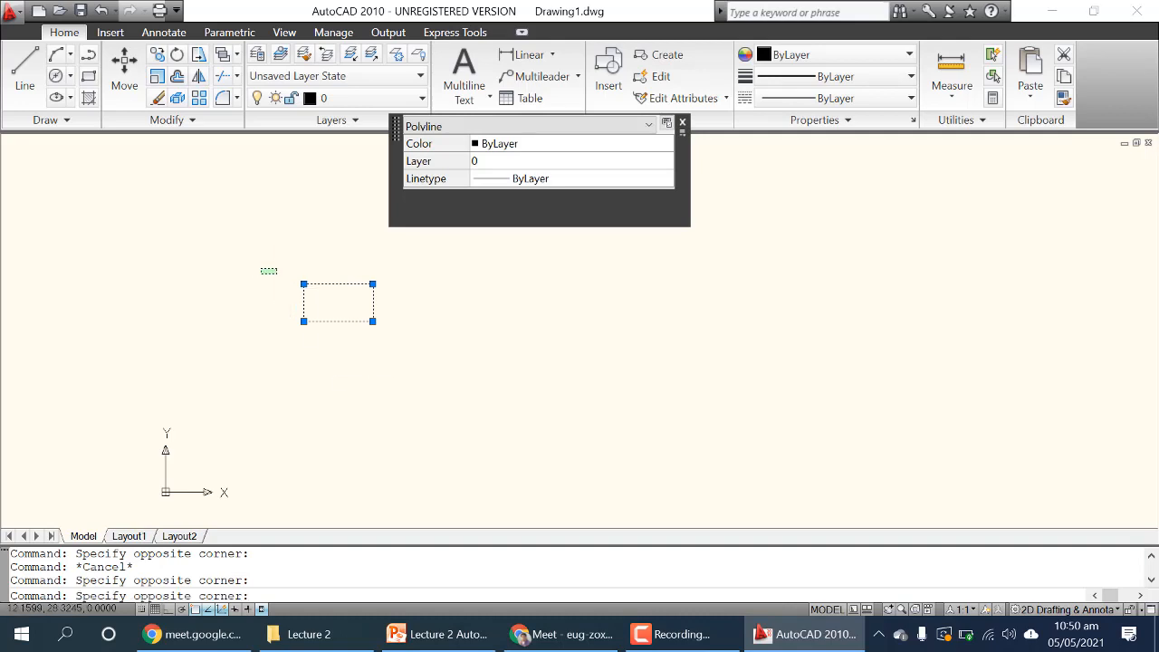
click(335, 312)
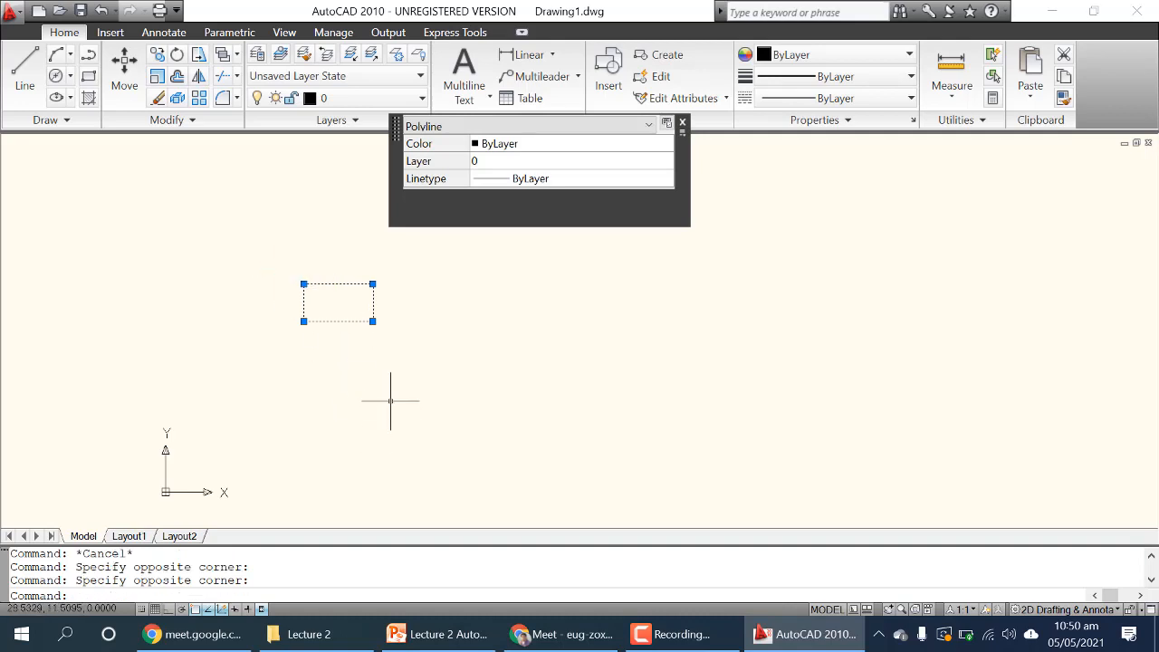
key(Delete)
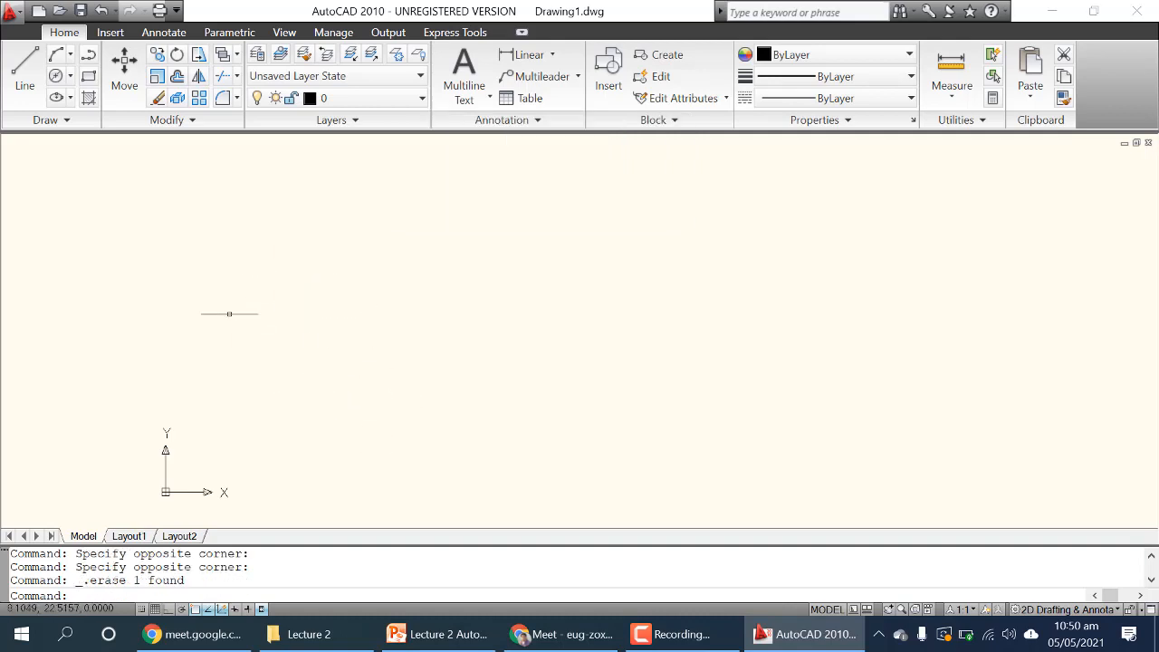
scroll(295, 312, down, 1)
scroll(350, 336, up, 3)
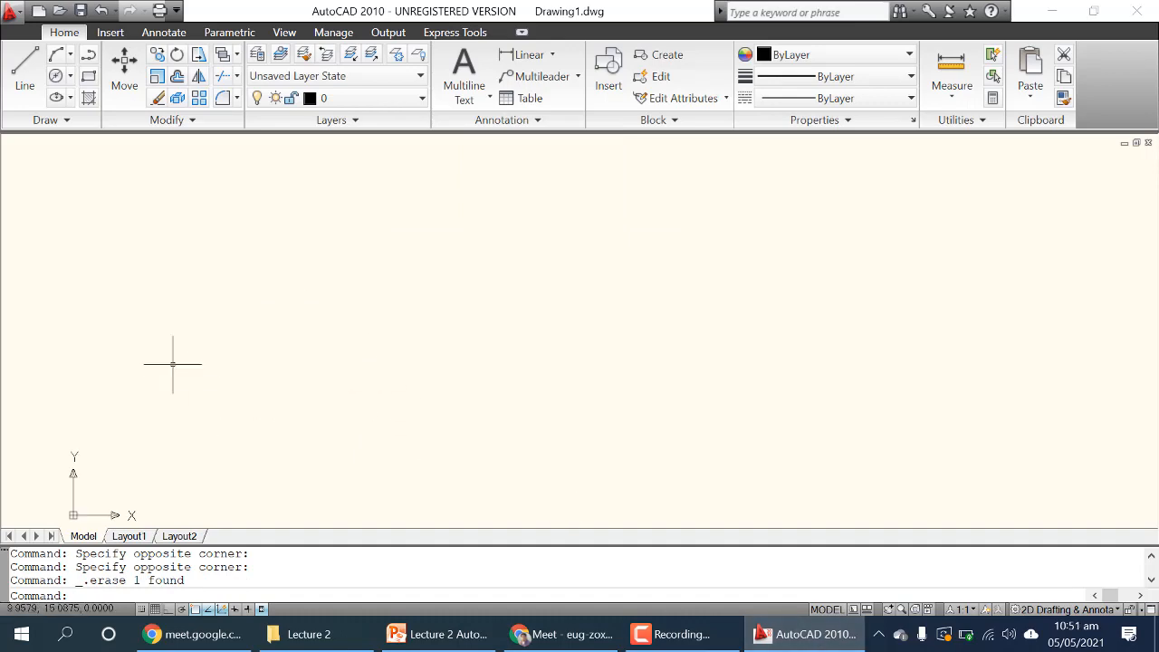
Step: Switch to the PowerPoint lecture, show the Units slide, and return to AutoCAD
click(532, 633)
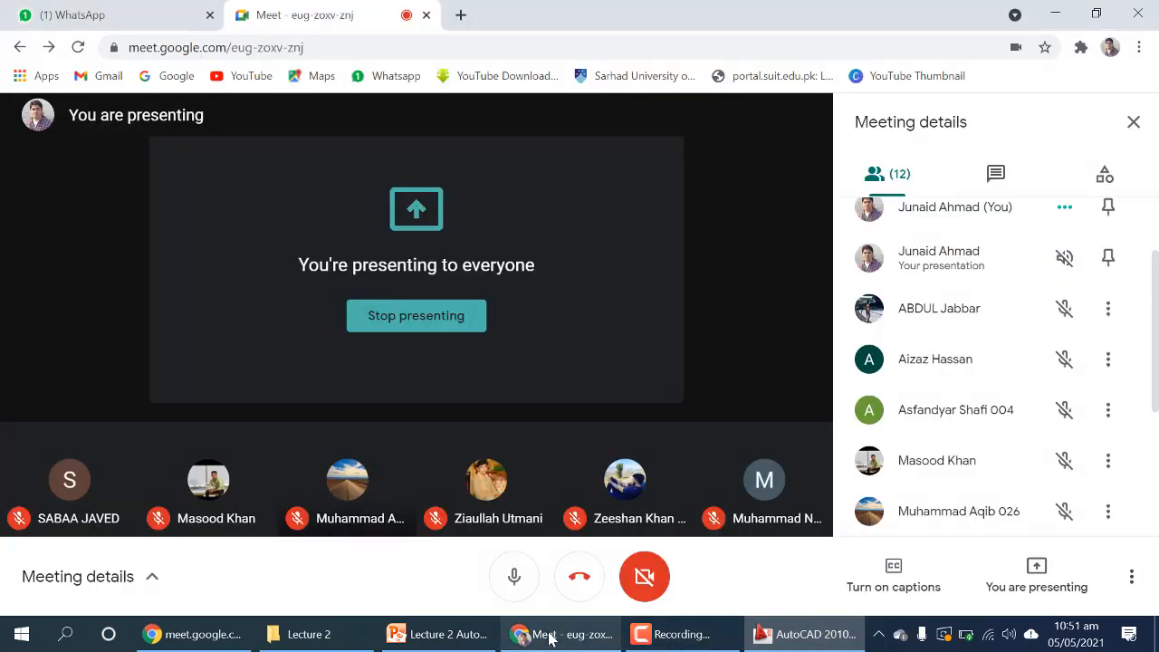
click(751, 637)
click(465, 637)
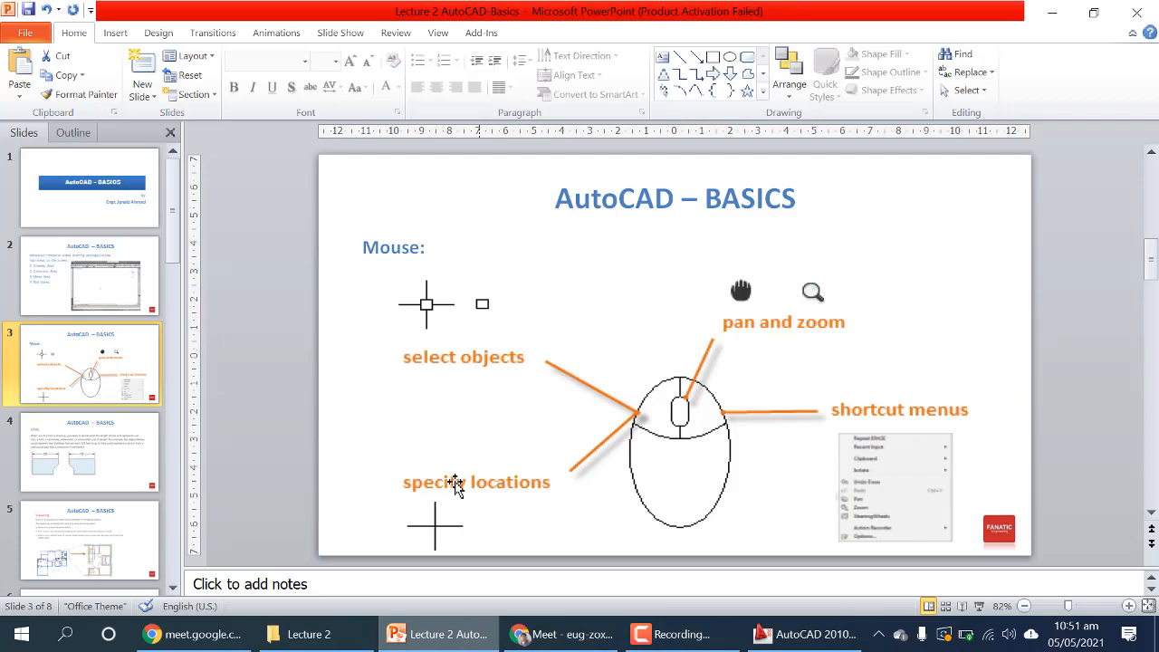
click(122, 471)
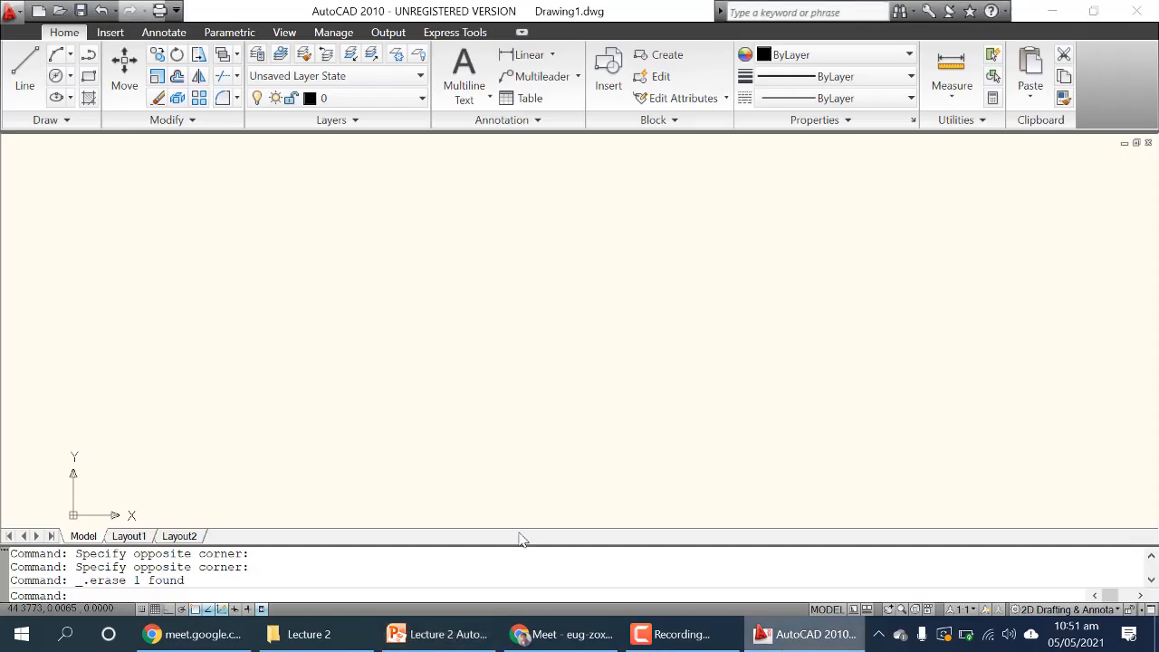
click(804, 634)
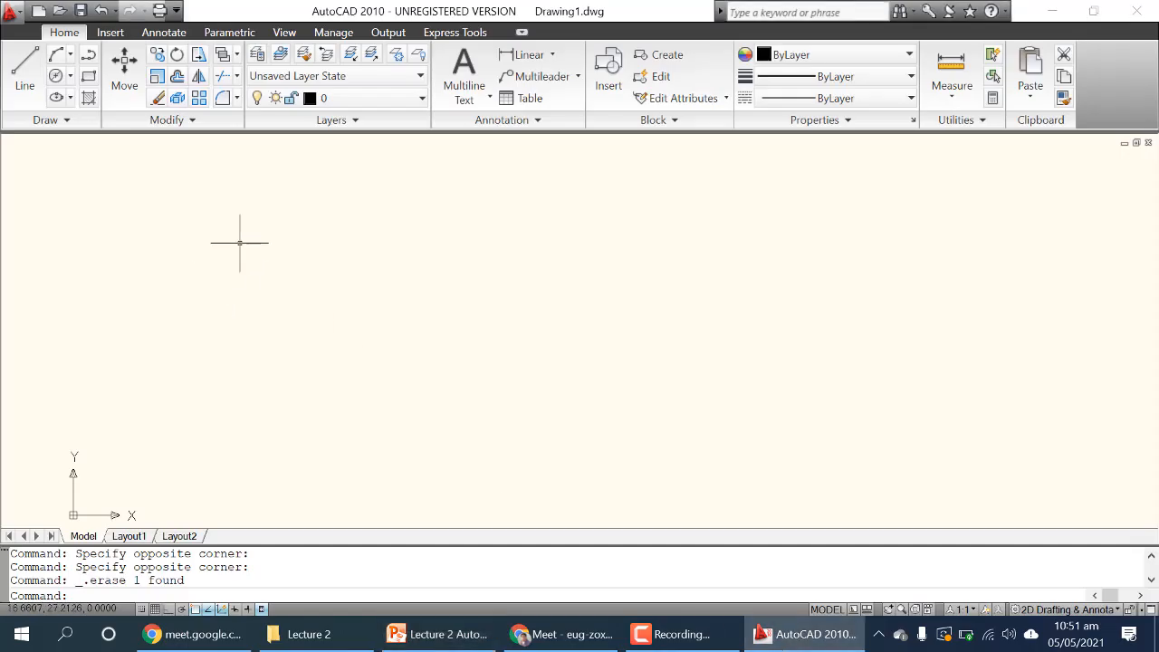
Step: Draw two connected lines: a horizontal one 100 units long to the right and a vertical one ending at @0,90
click(38, 83)
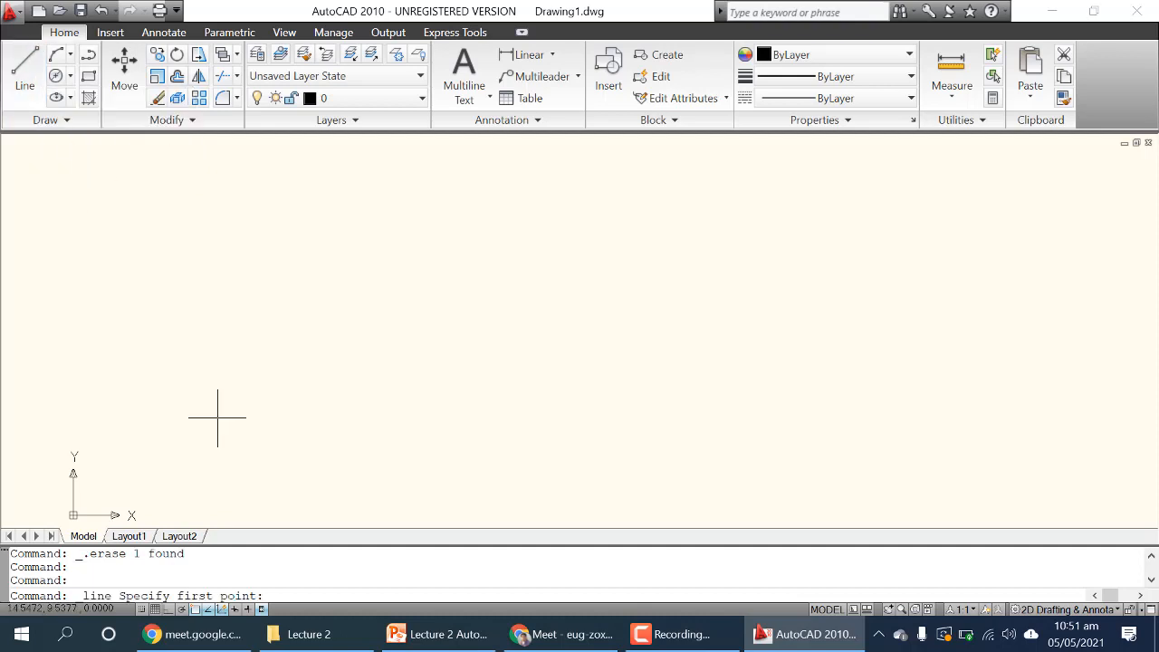
click(220, 314)
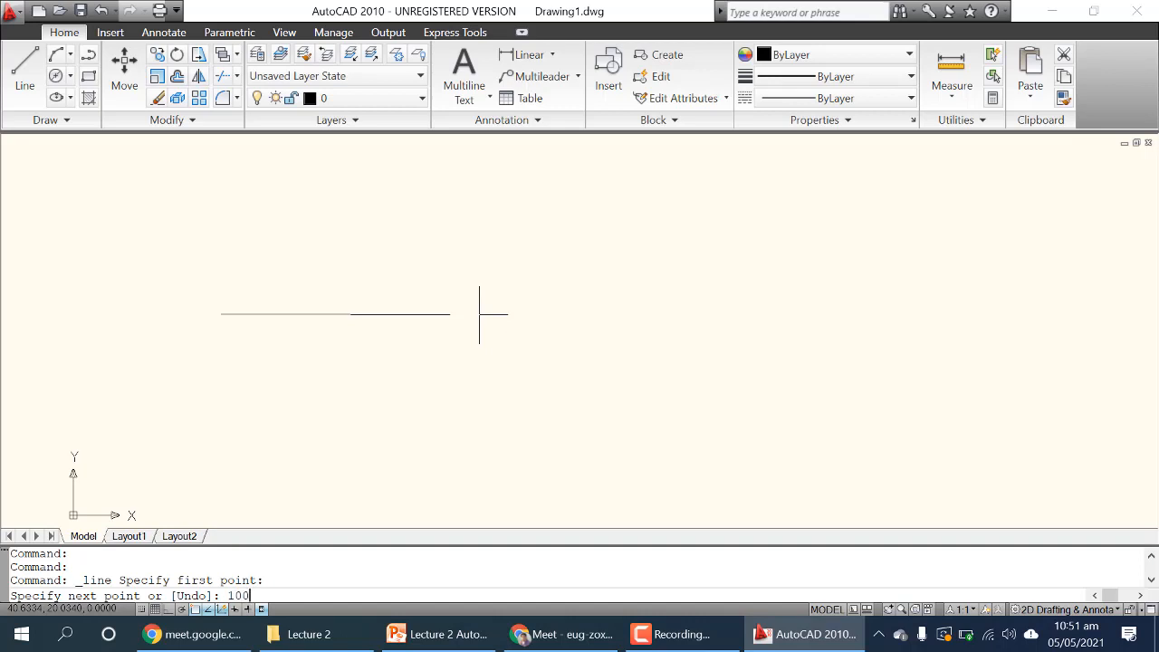
key(Return)
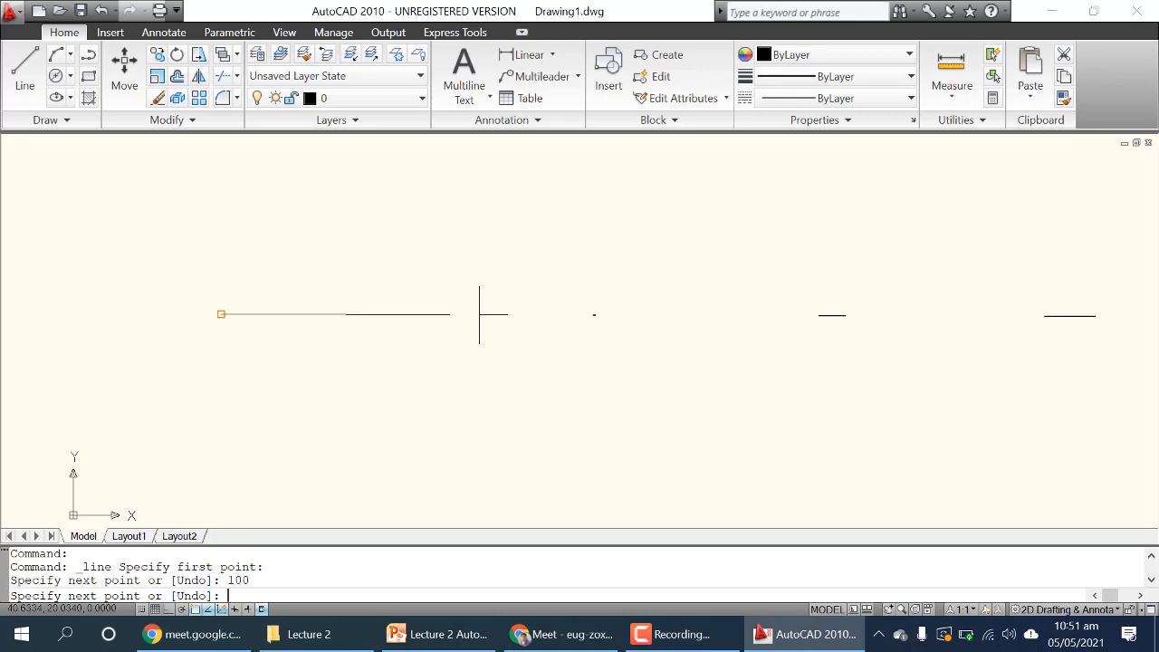
scroll(284, 344, down, 5)
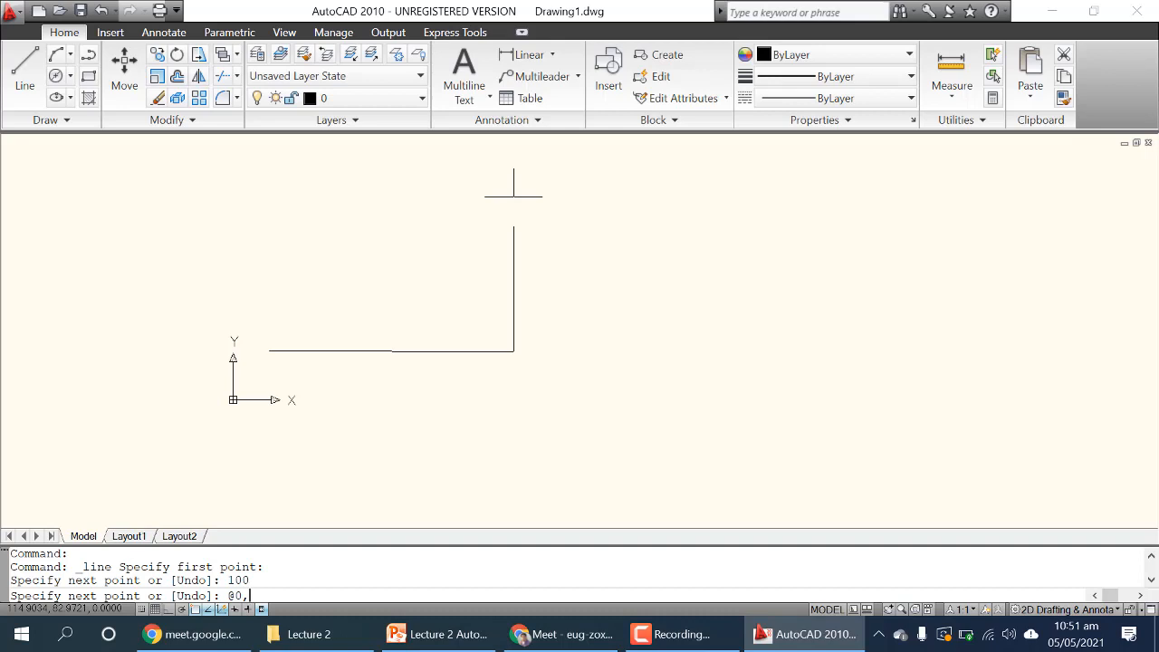
key(Return)
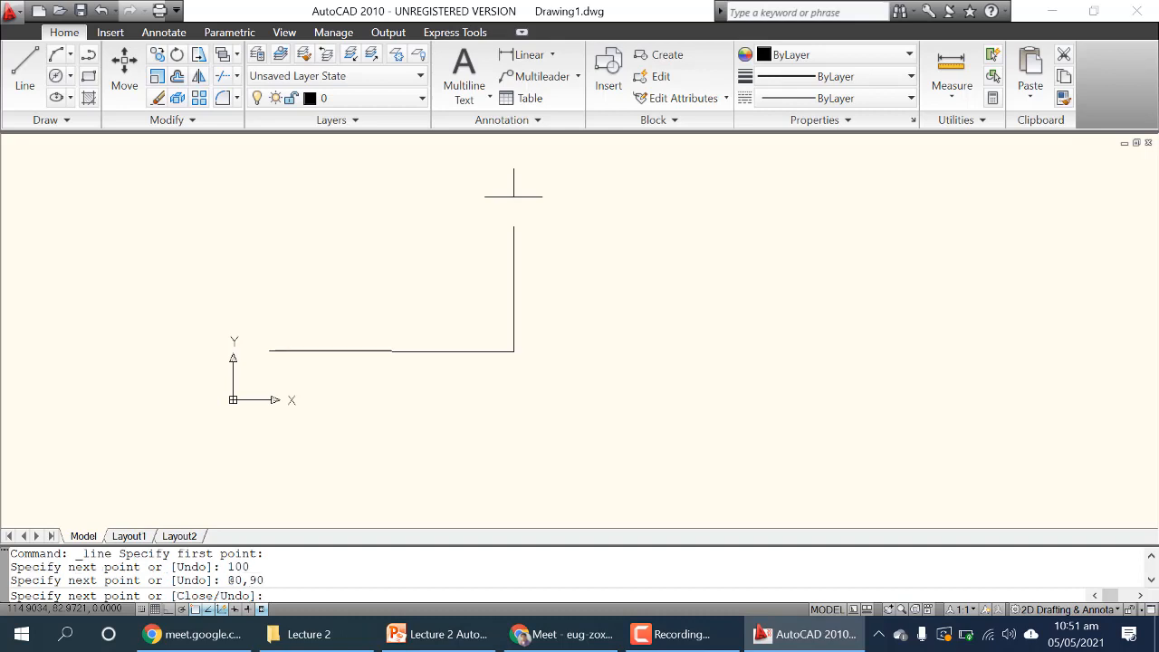
scroll(638, 365, down, 3)
key(Escape)
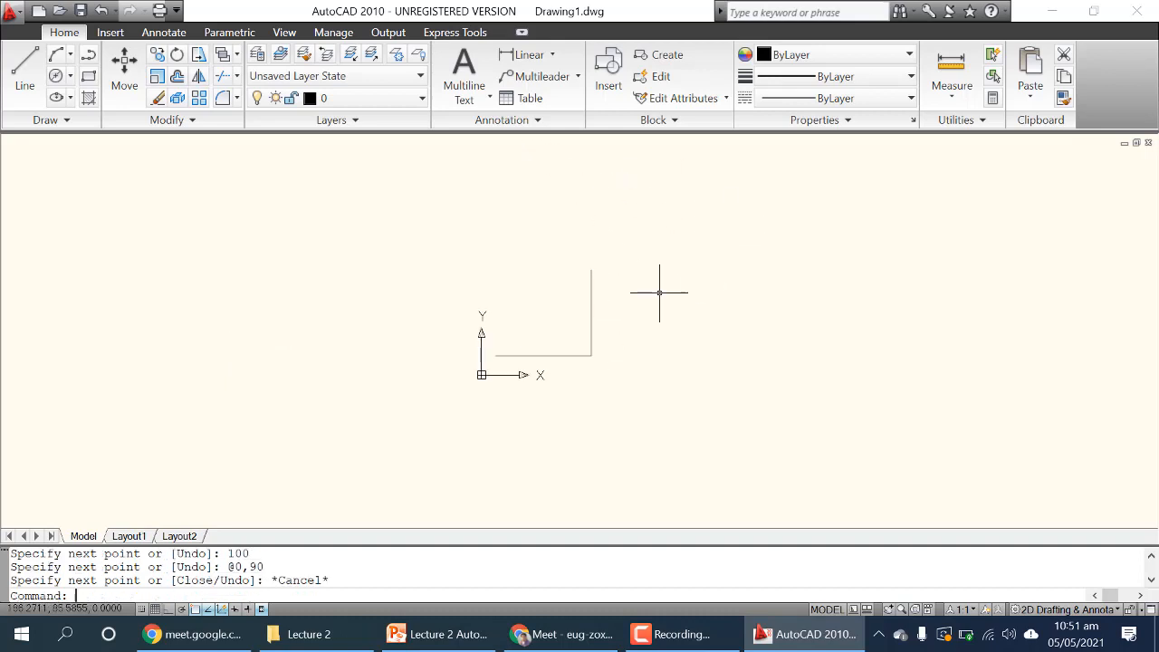
Step: Erase both the horizontal and the vertical line using one crossing selection around them
scroll(625, 327, up, 3)
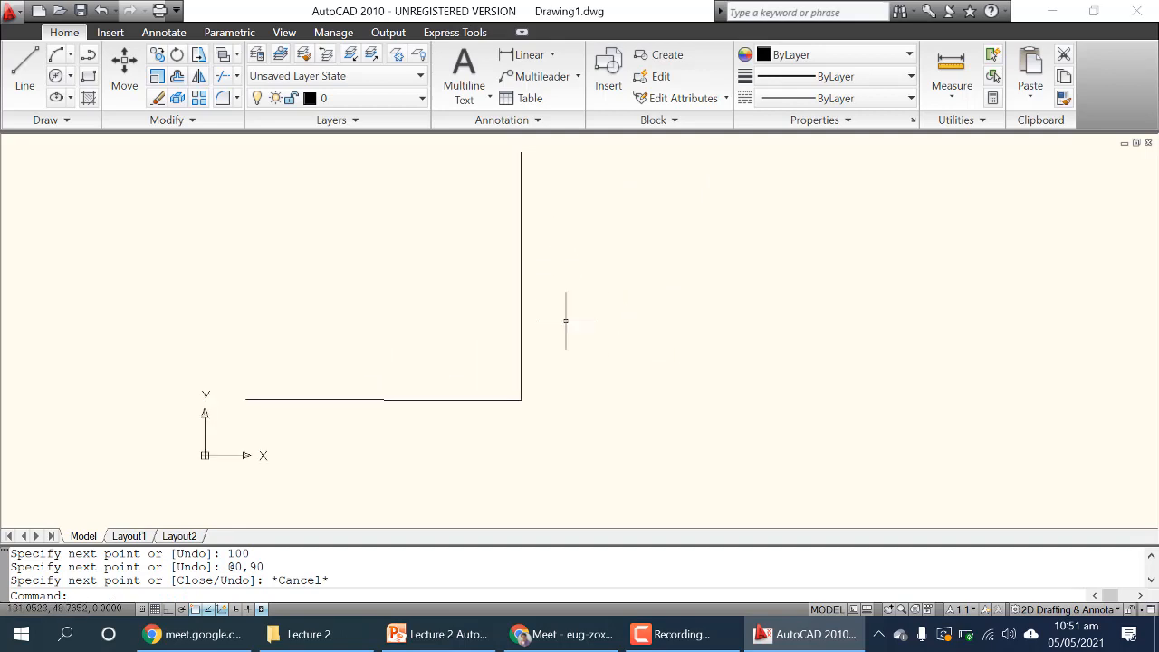
scroll(545, 348, down, 2)
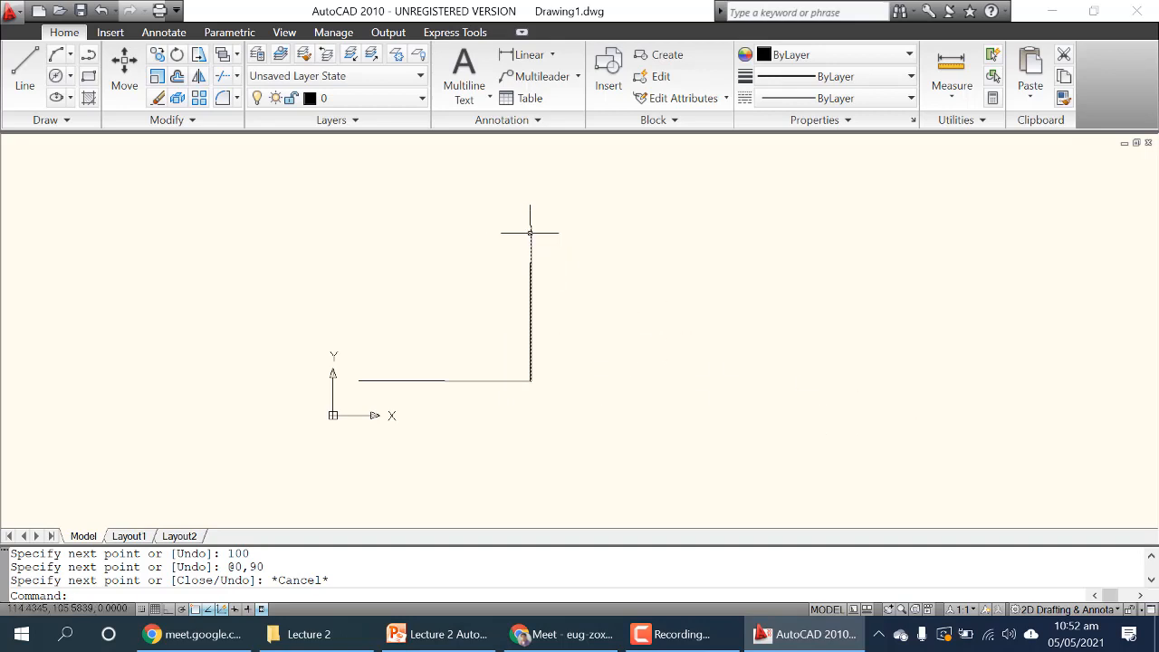
mouse_move(531, 231)
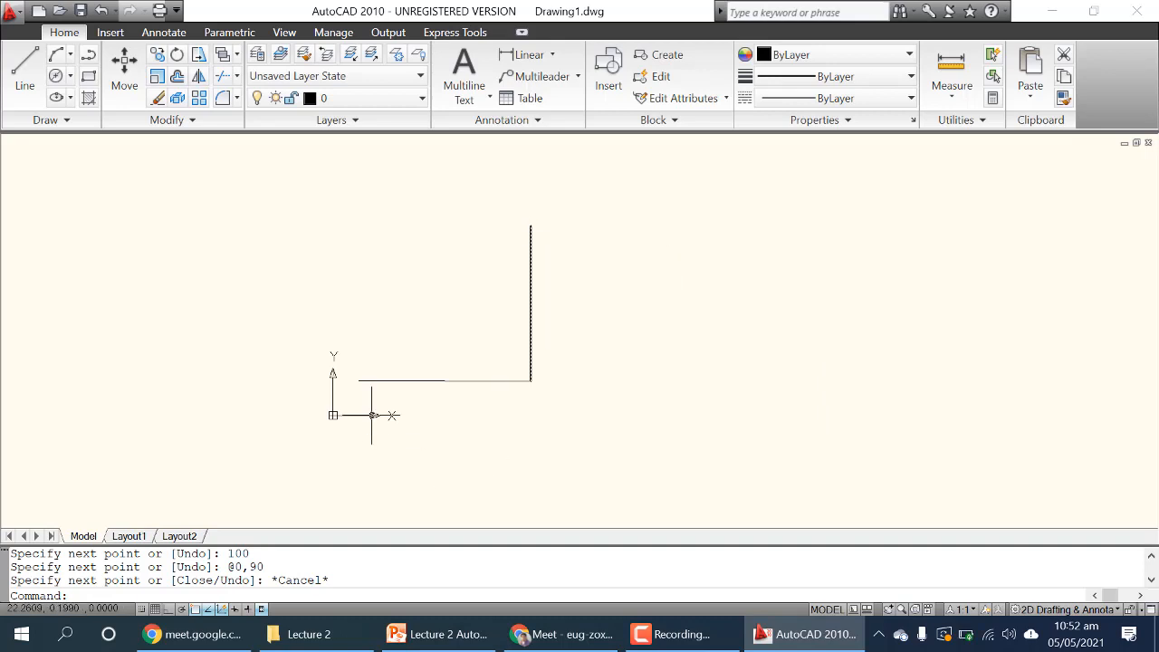
mouse_move(448, 381)
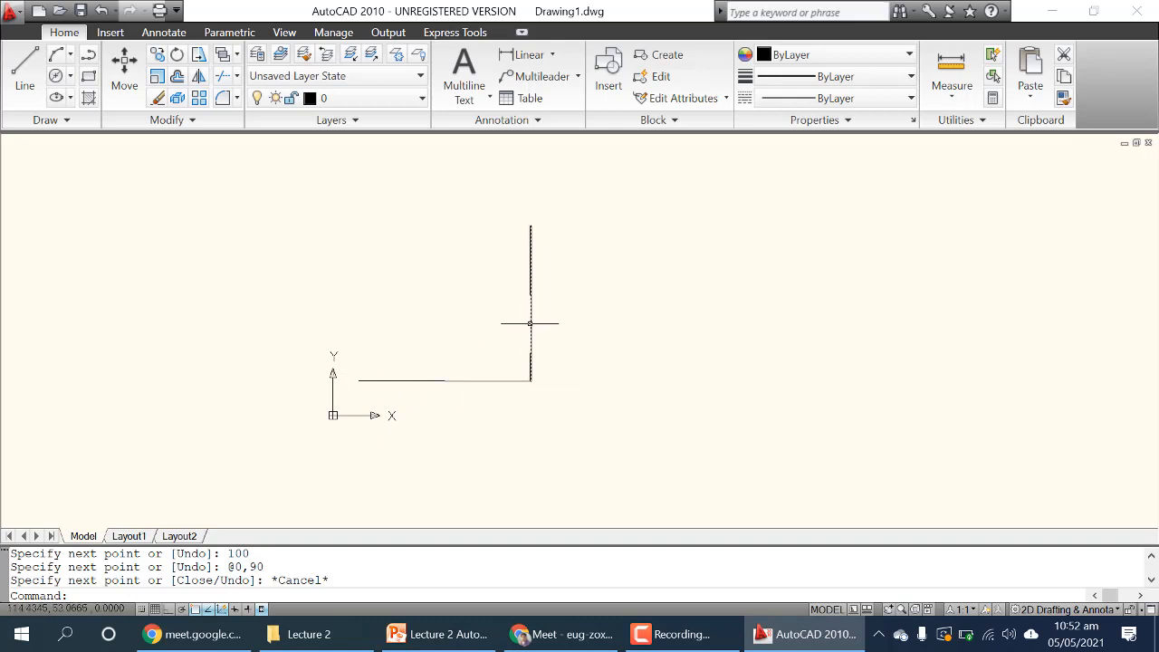
mouse_move(529, 322)
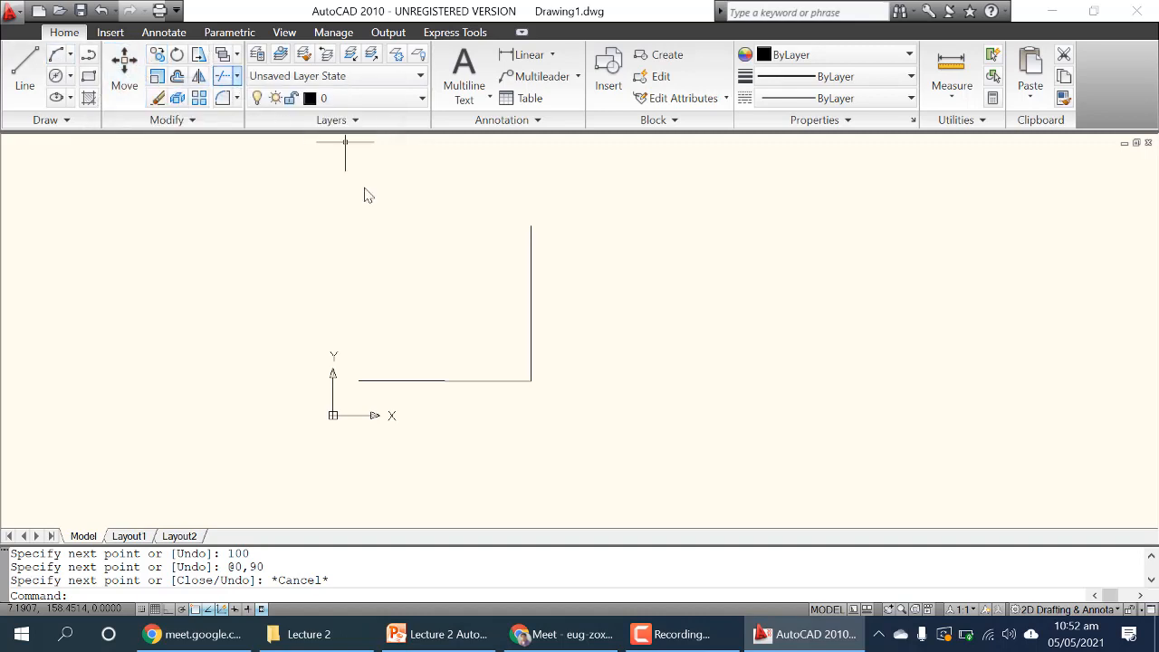
click(626, 424)
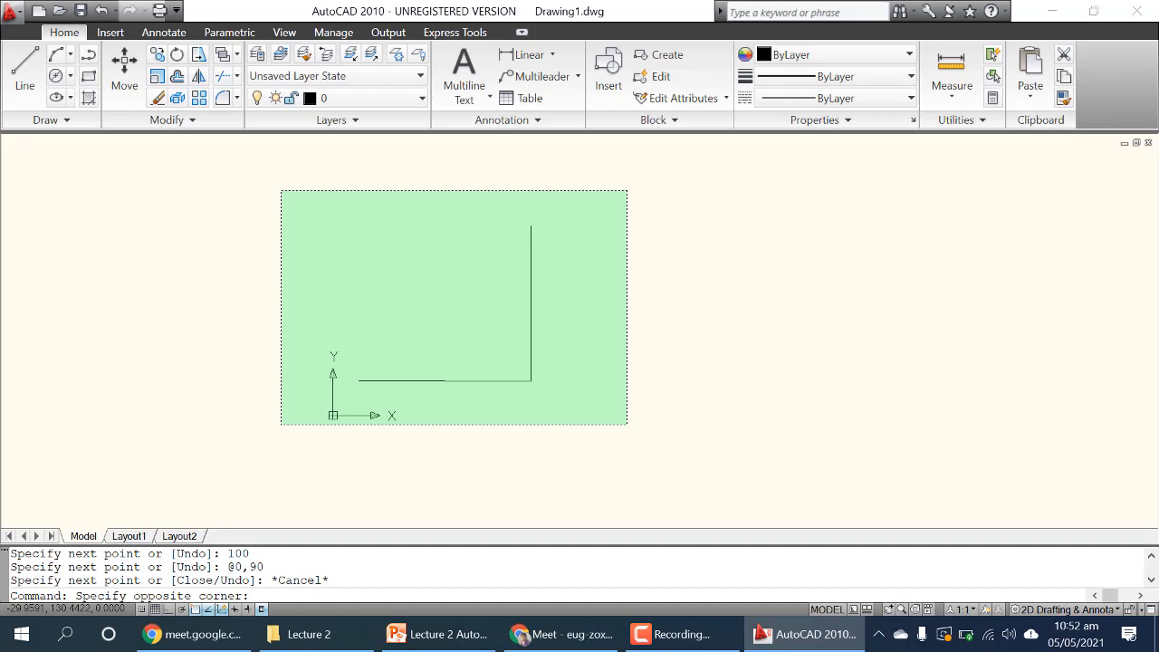
click(281, 190)
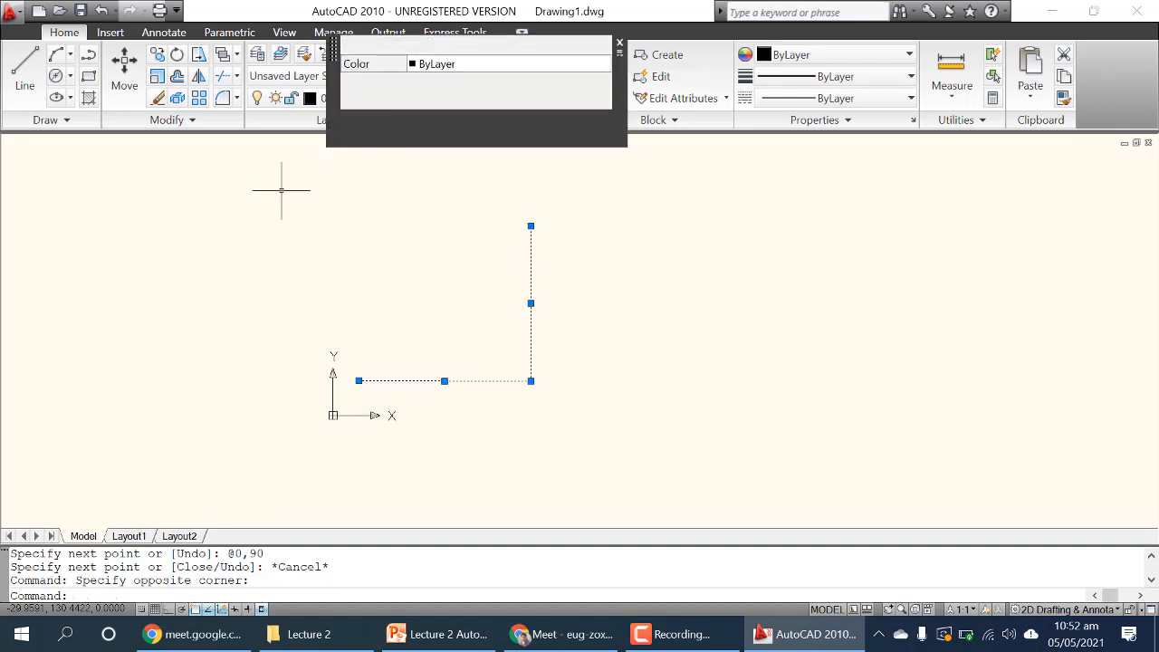
key(Delete)
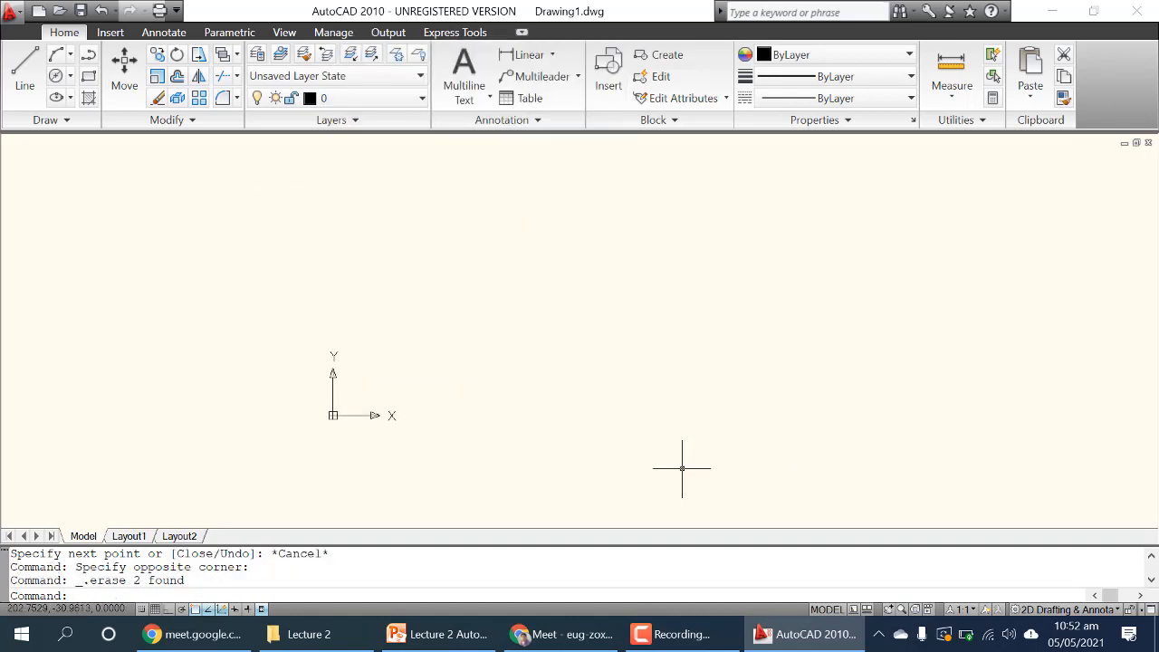
Step: Switch to the PowerPoint lecture, show the Viewing slide, and return to the empty AutoCAD drawing
click(439, 633)
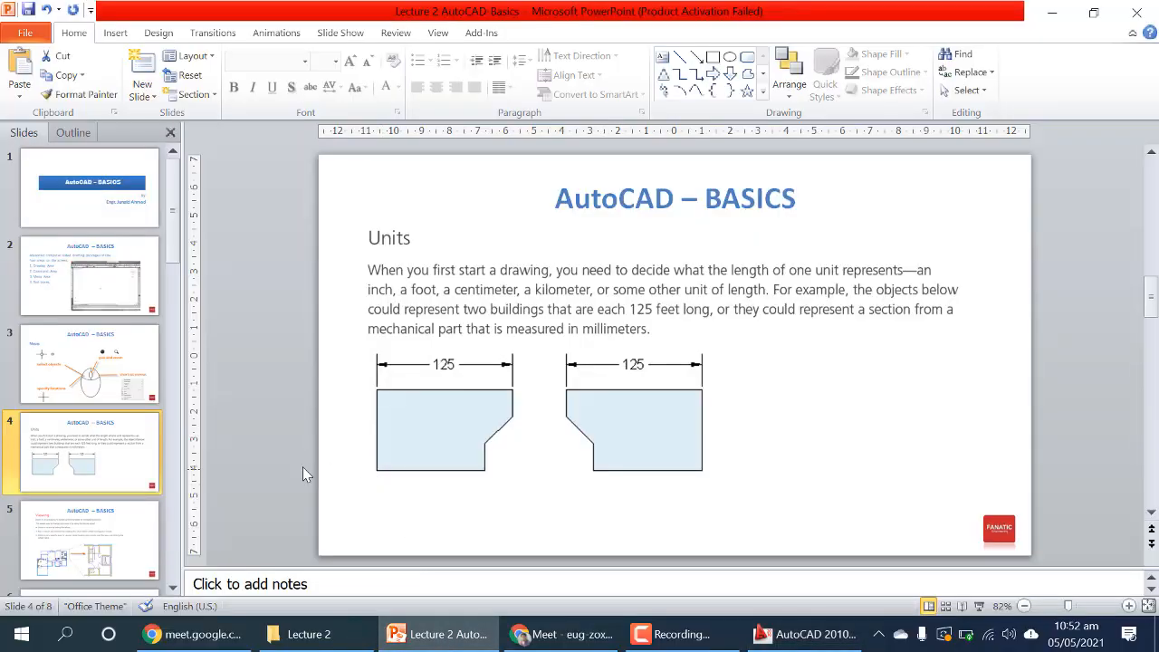
click(127, 512)
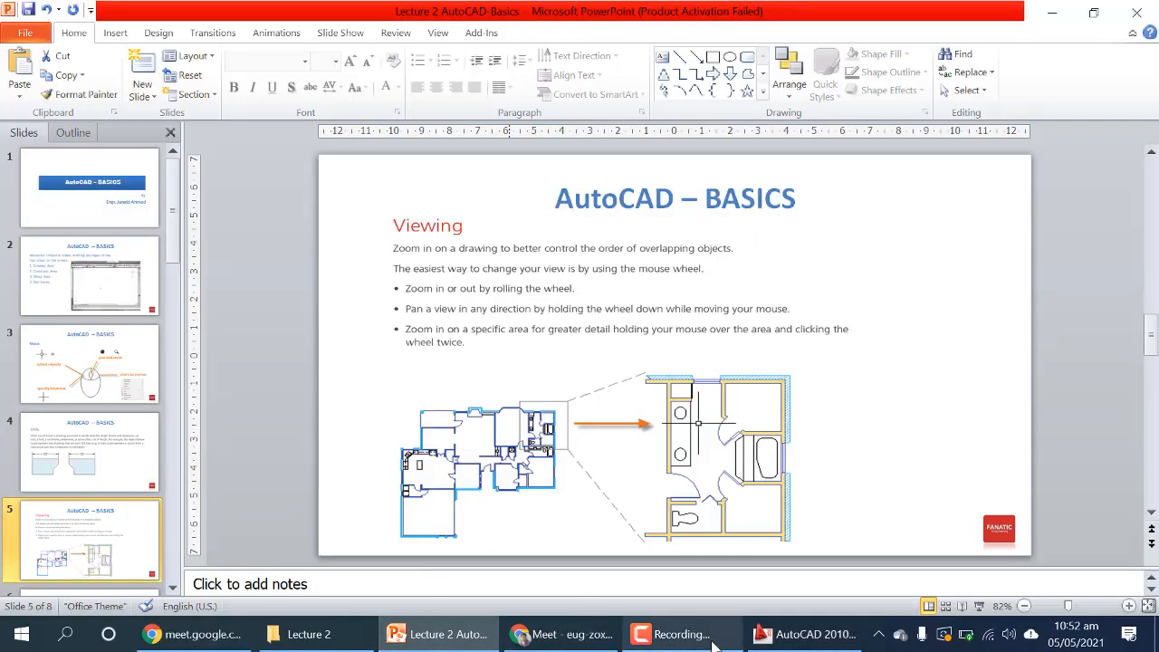
click(769, 637)
scroll(517, 332, down, 4)
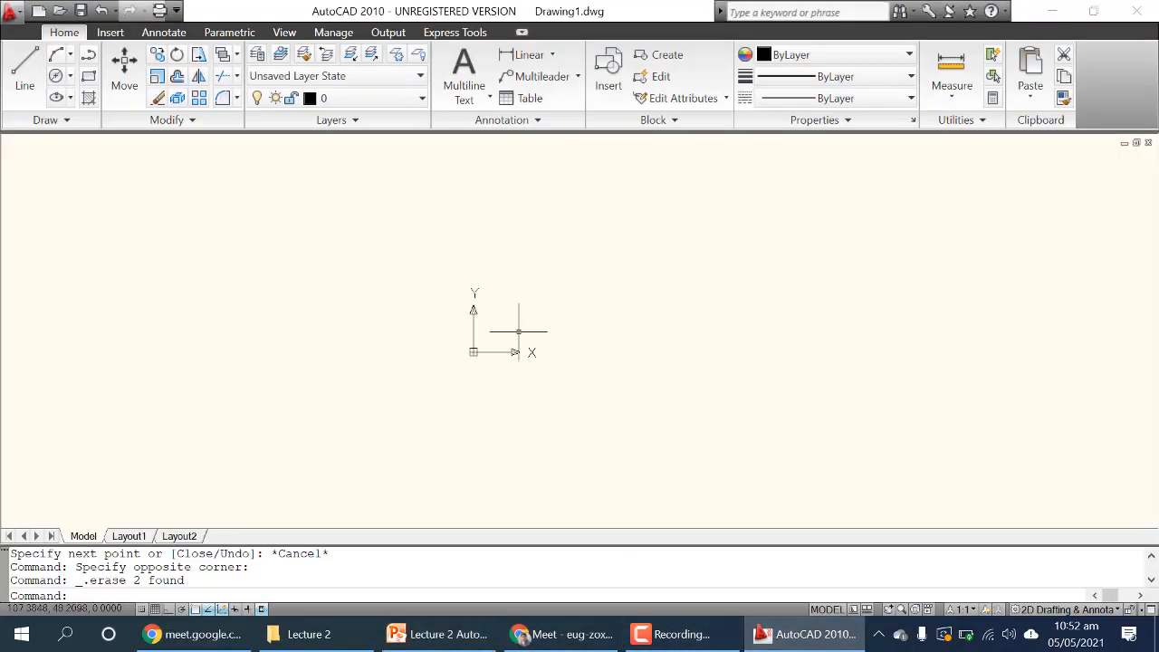
Step: Switch to the PowerPoint lecture, show slide 6 on the user coordinate system, and return to AutoCAD
scroll(517, 332, up, 5)
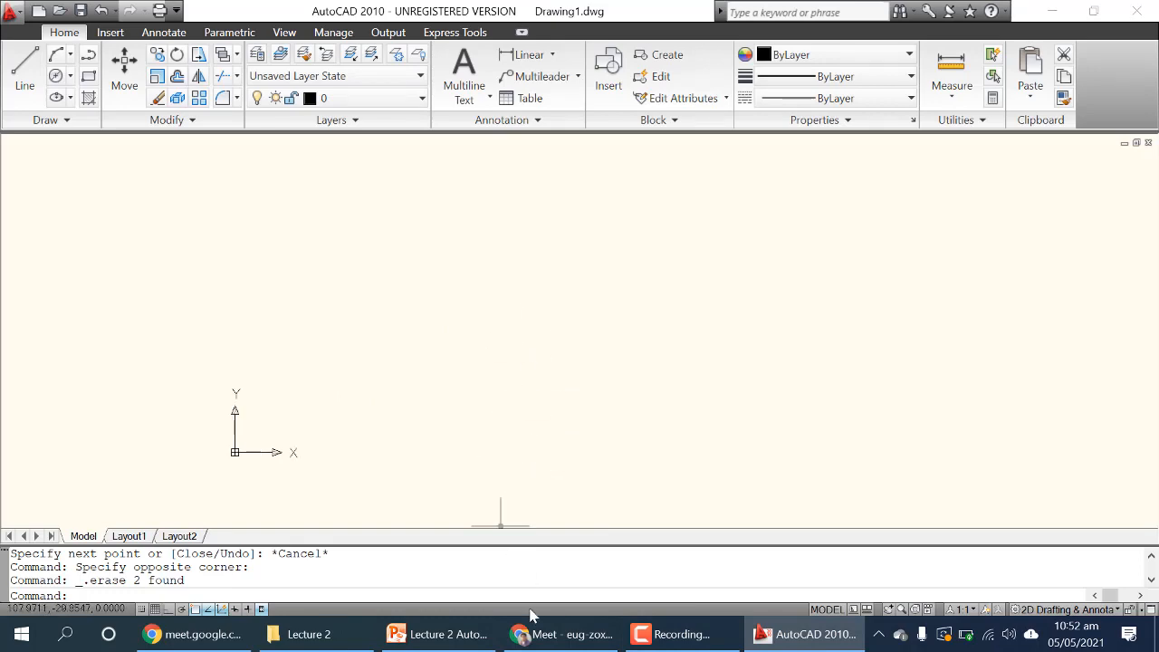
click(457, 636)
scroll(308, 455, down, 1)
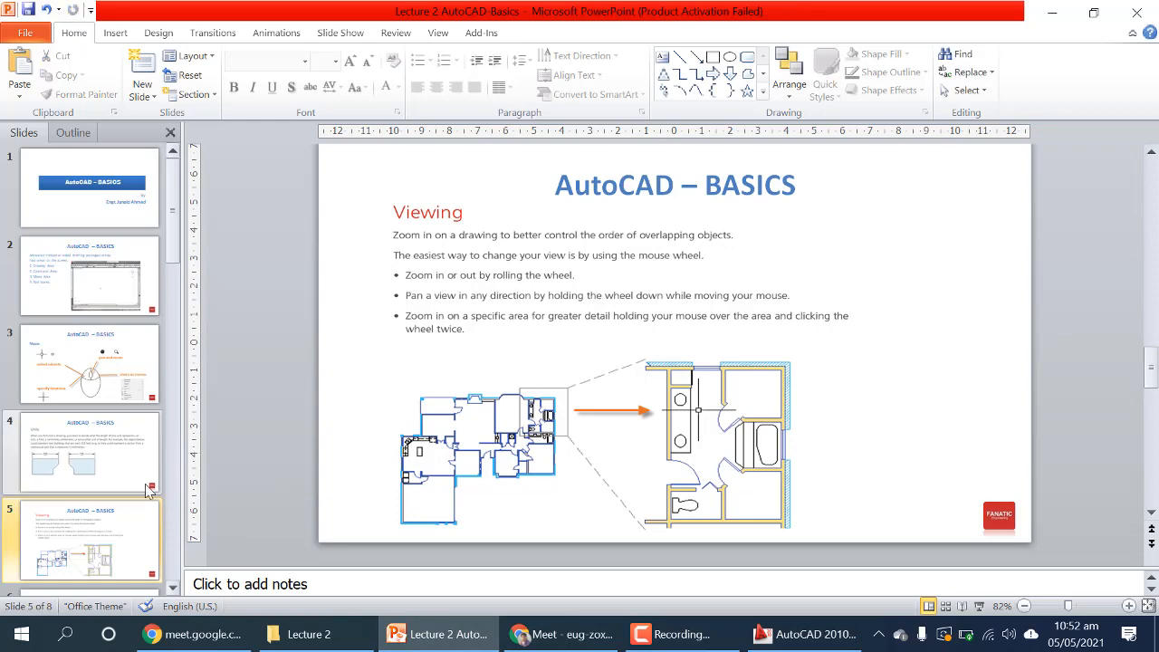
scroll(90, 444, down, 1)
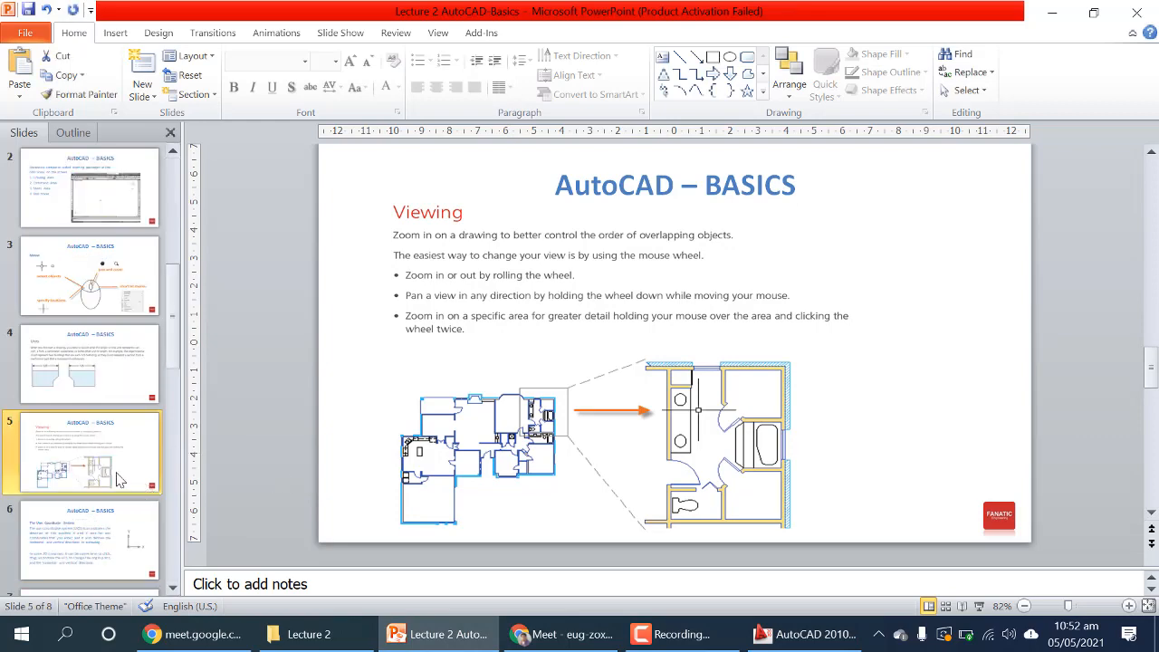
click(135, 549)
click(787, 634)
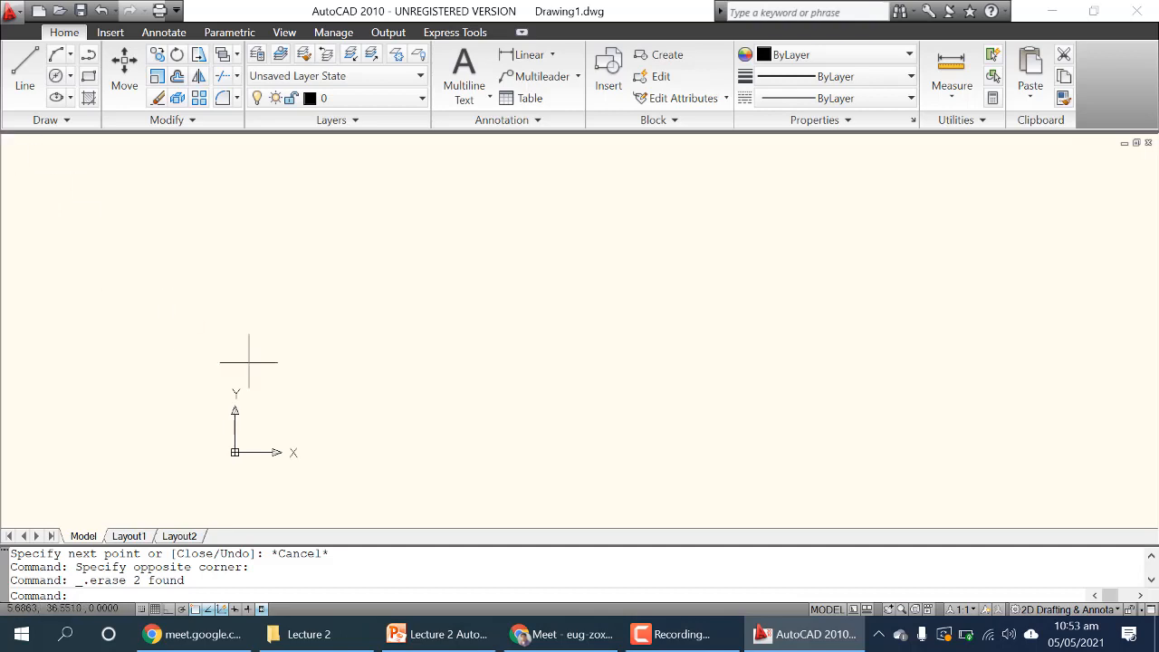
click(38, 72)
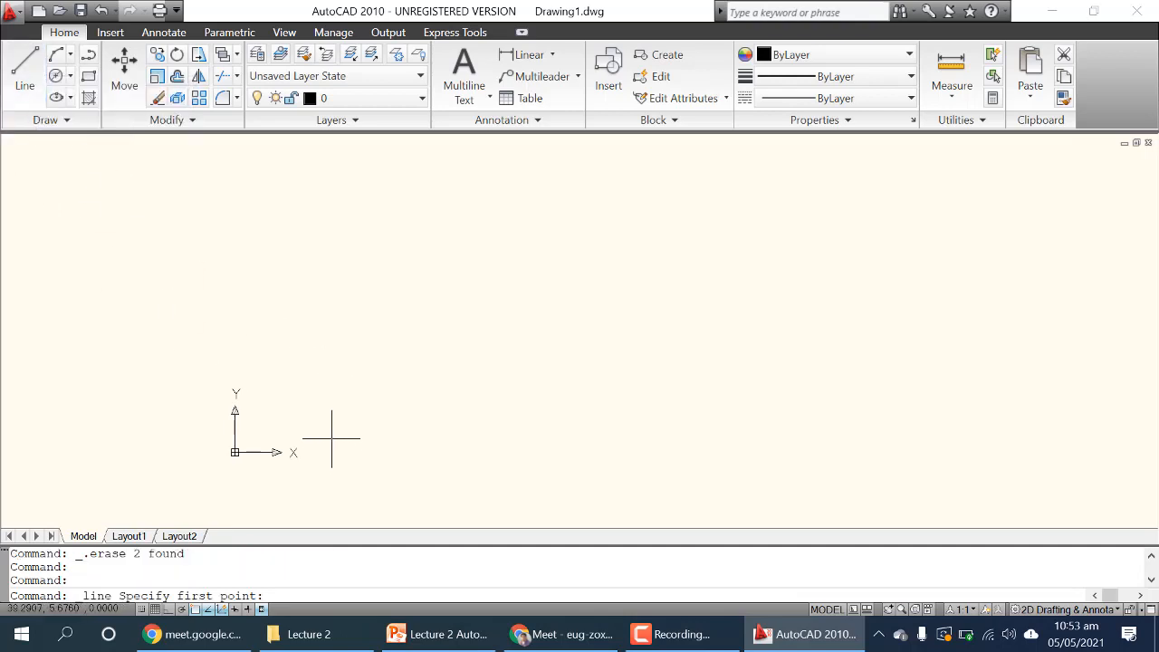
key(Escape)
text(l)
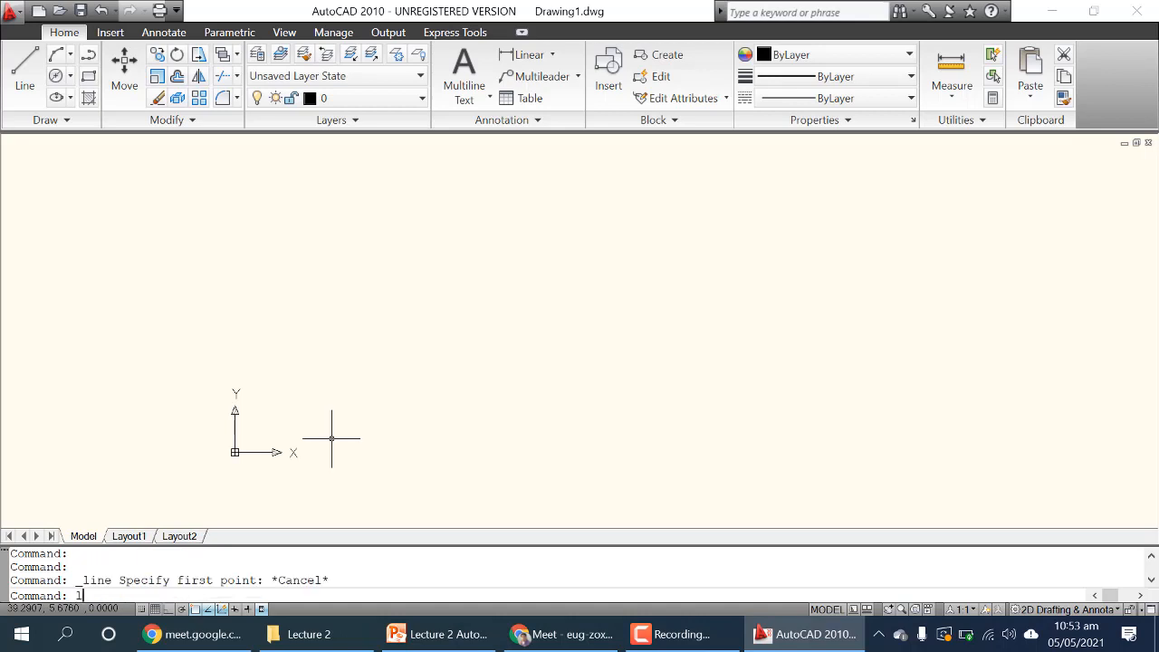
key(Return)
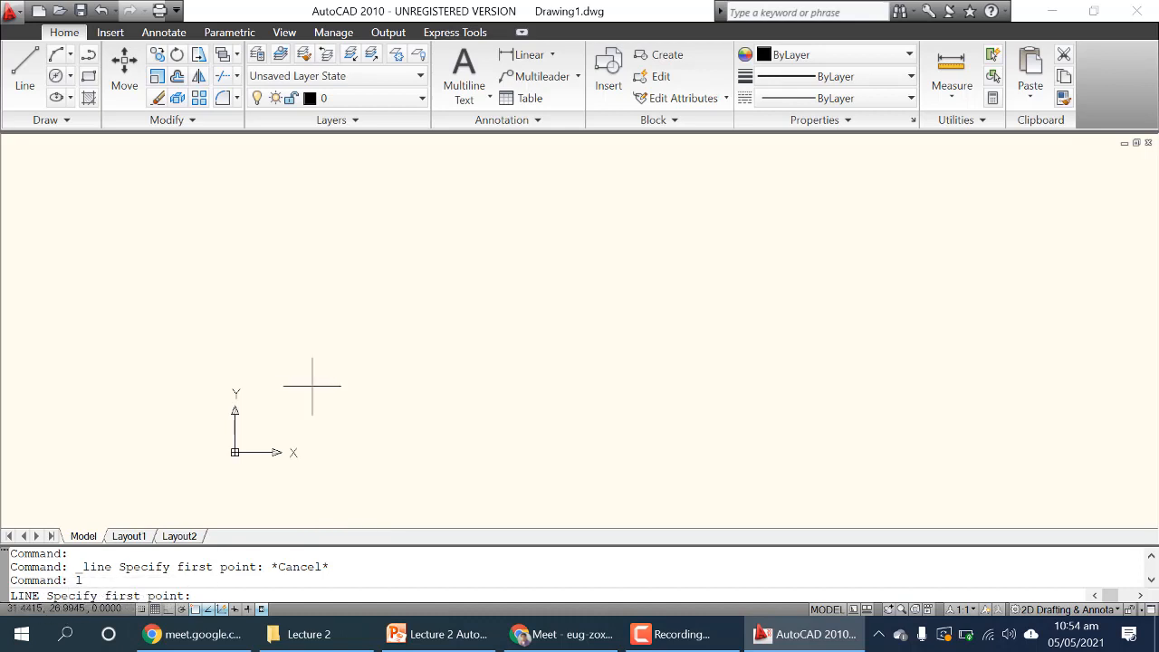
scroll(313, 429, up, 3)
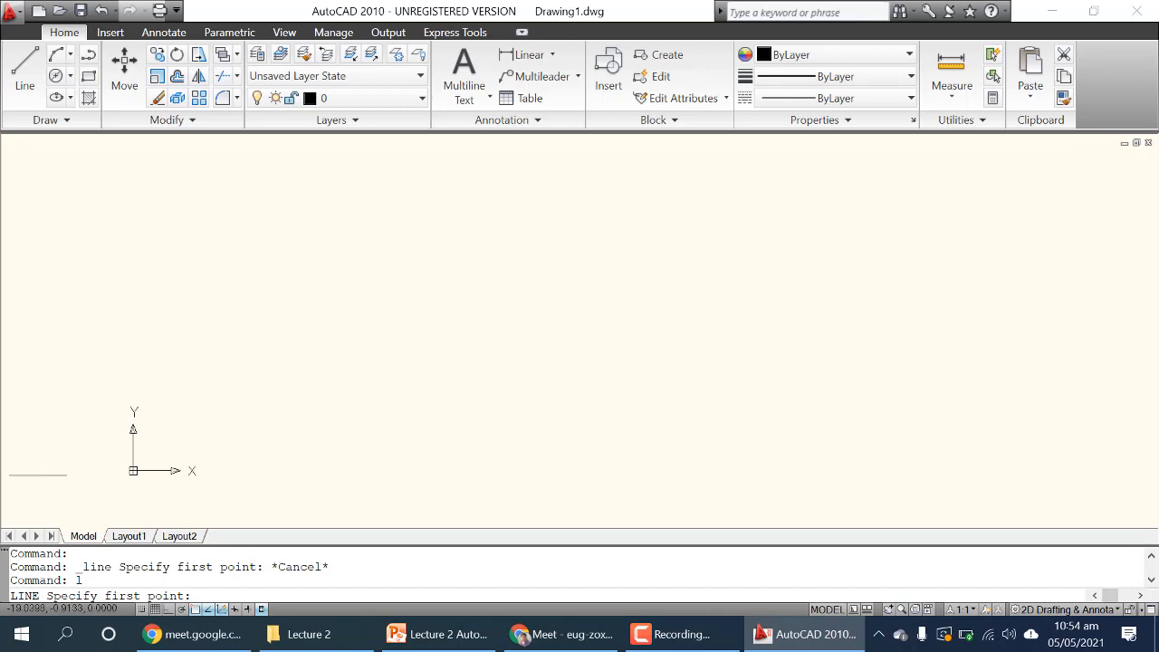
click(184, 441)
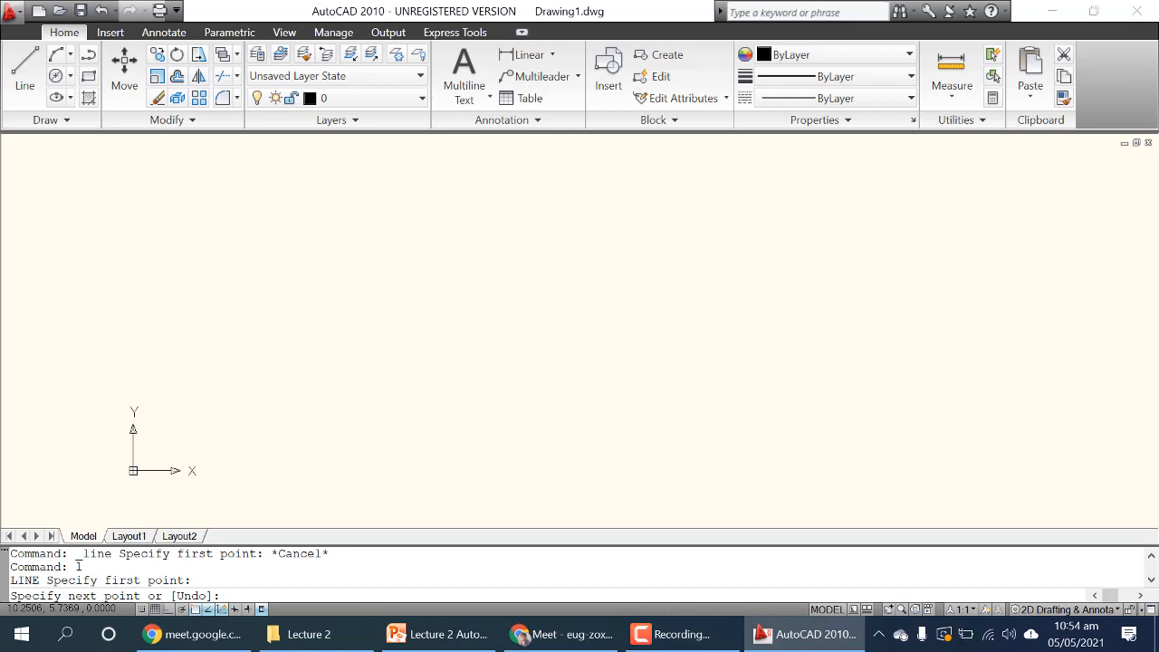
right_click(185, 264)
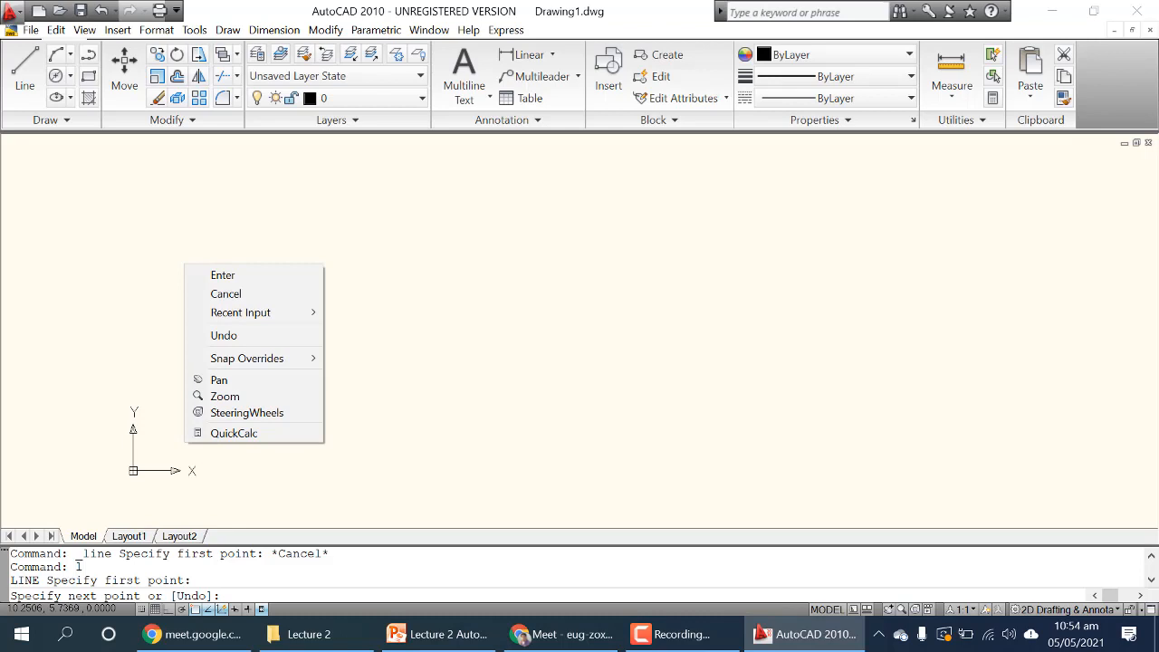
click(185, 442)
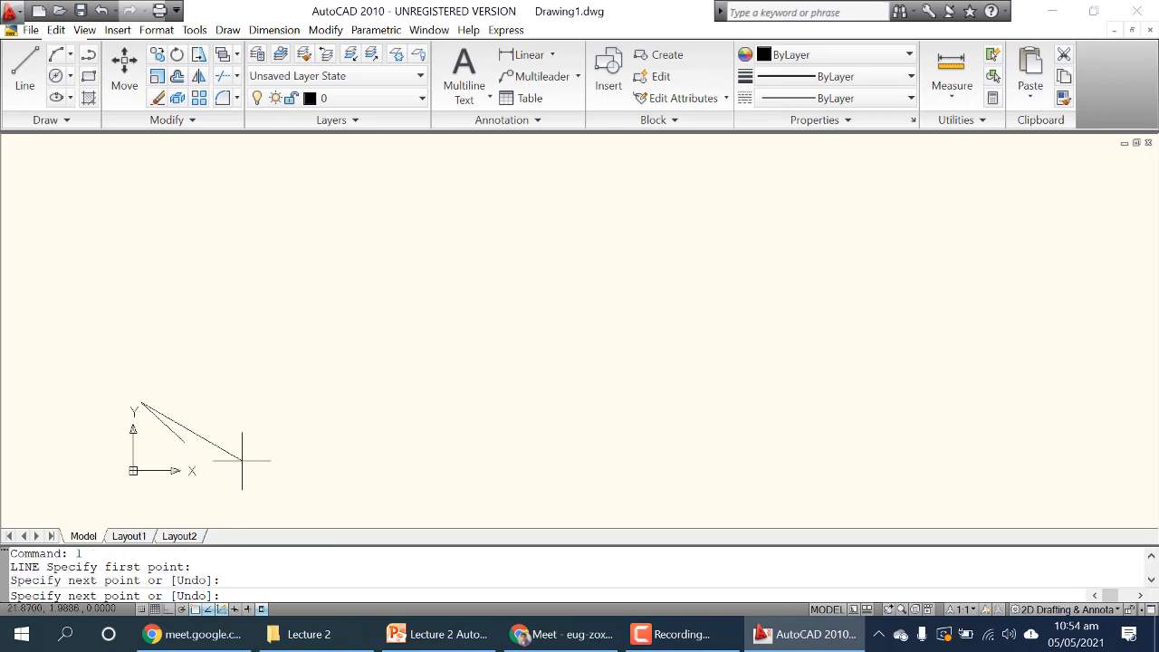
key(Escape)
key(ctrl+z)
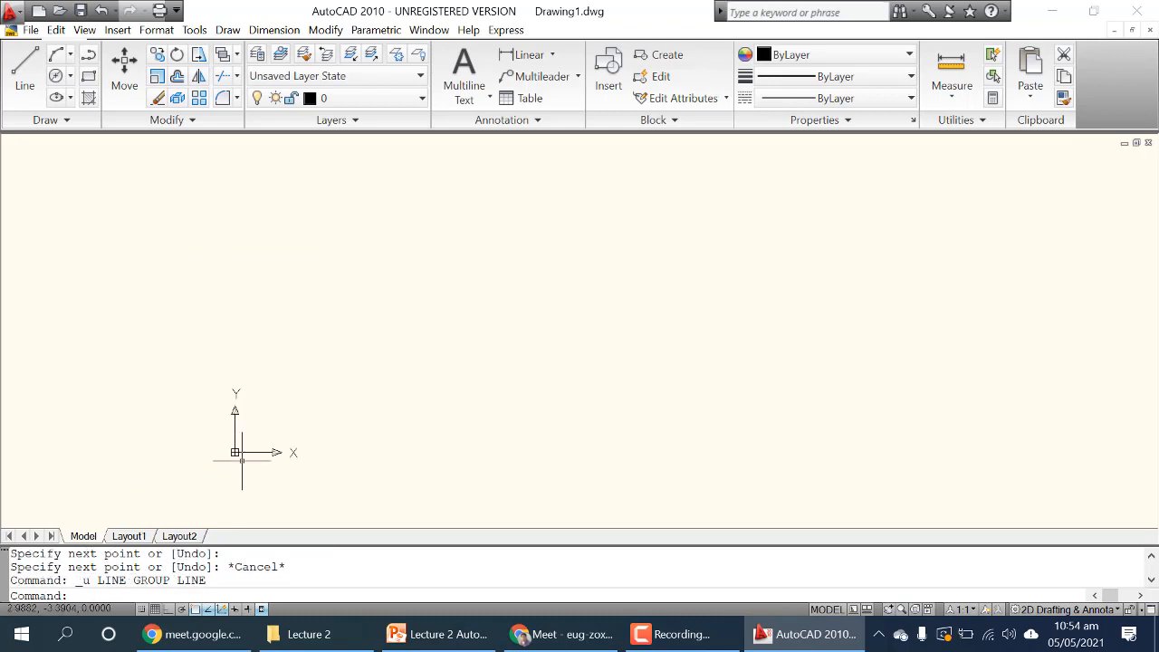
Step: Start a line at the absolute coordinates 10,10
text(l)
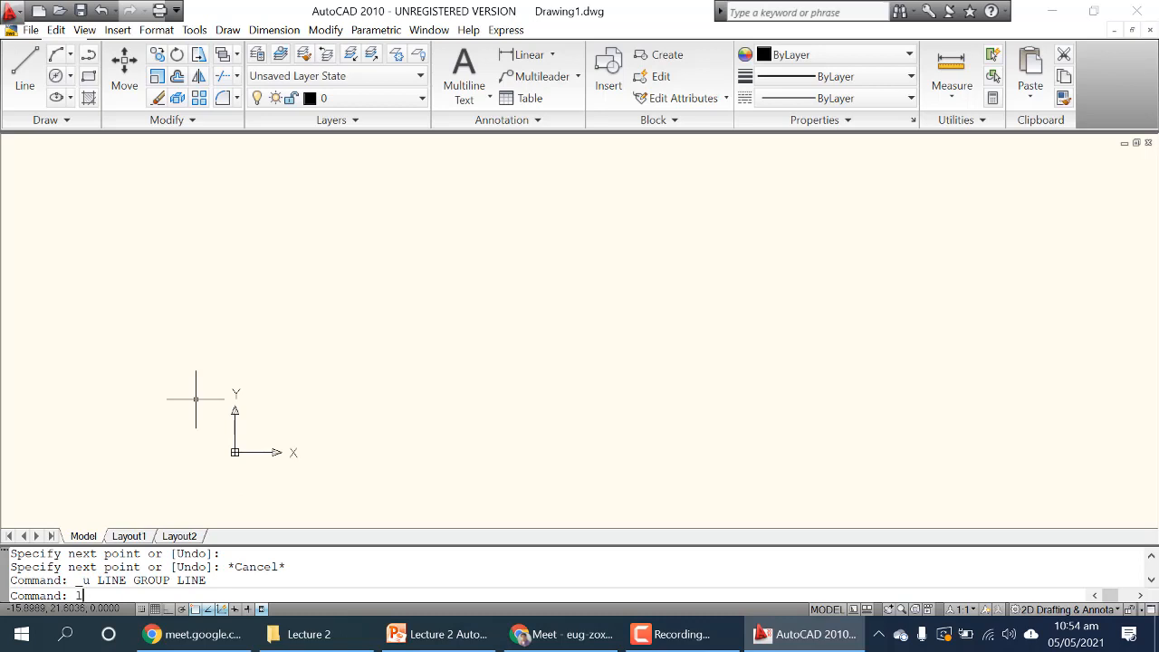
key(Return)
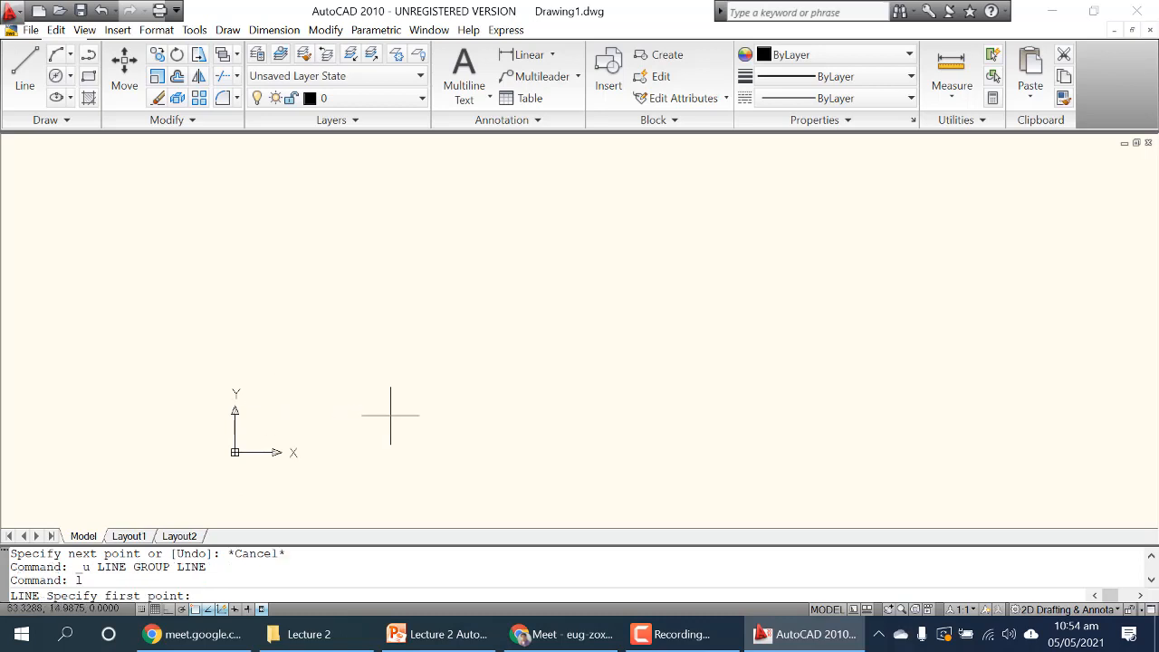
text(10,10)
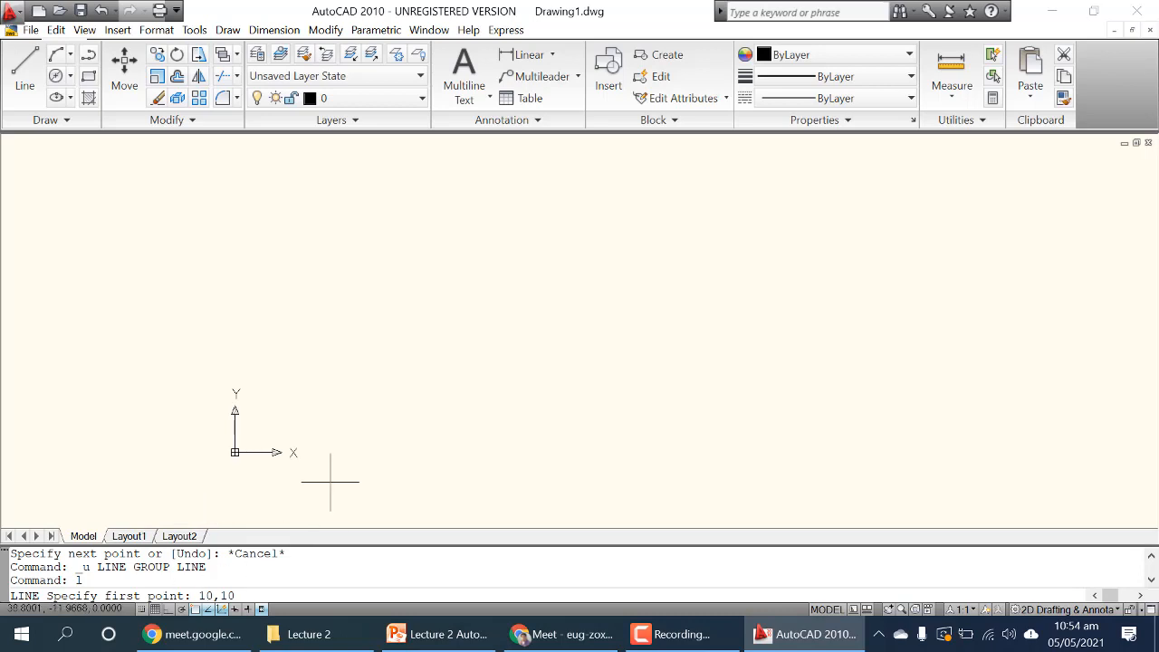
key(Return)
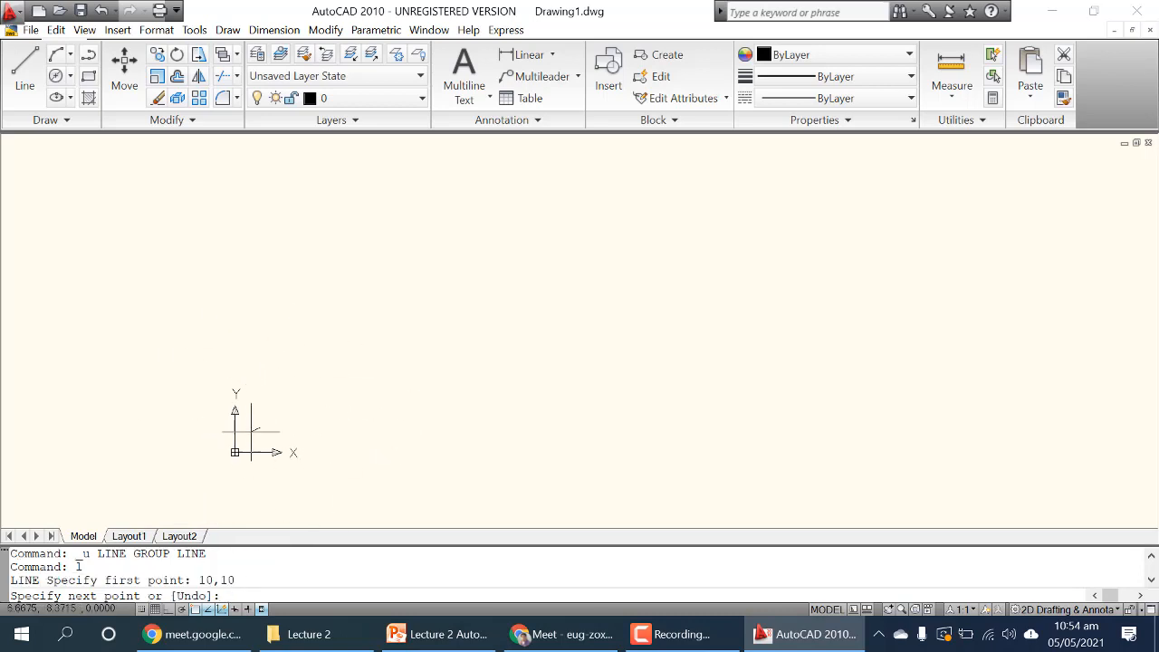
scroll(292, 448, up, 4)
scroll(236, 457, up, 1)
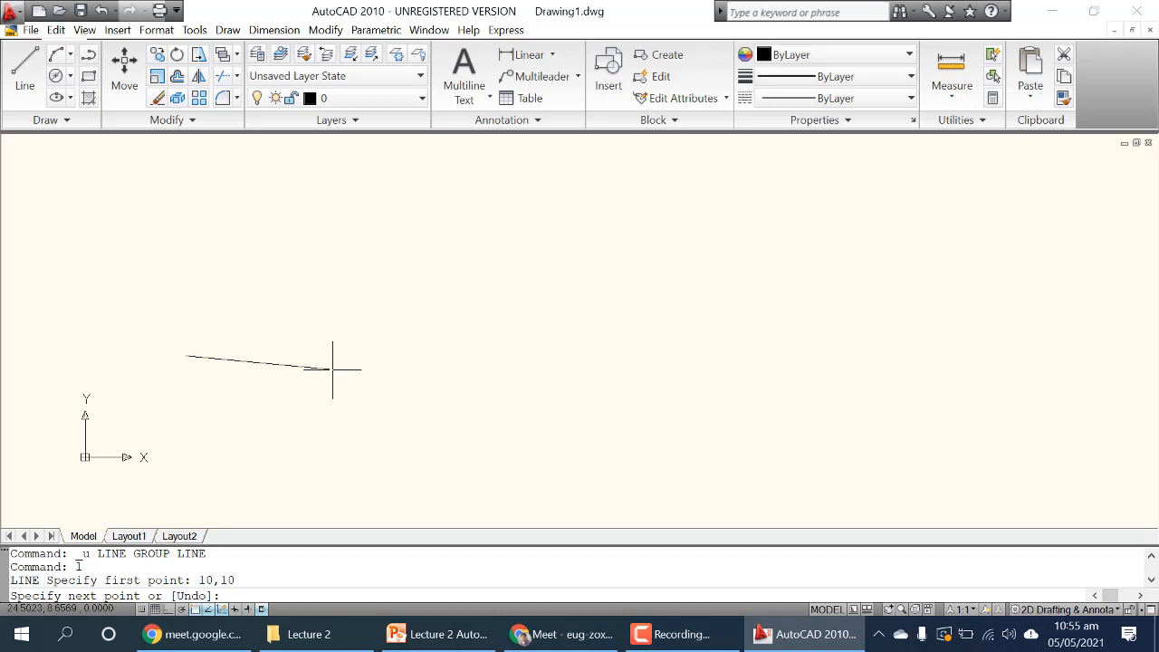
Step: Try a diagonal line segment to the absolute point 20,20 and undo it
text(20,20)
key(Return)
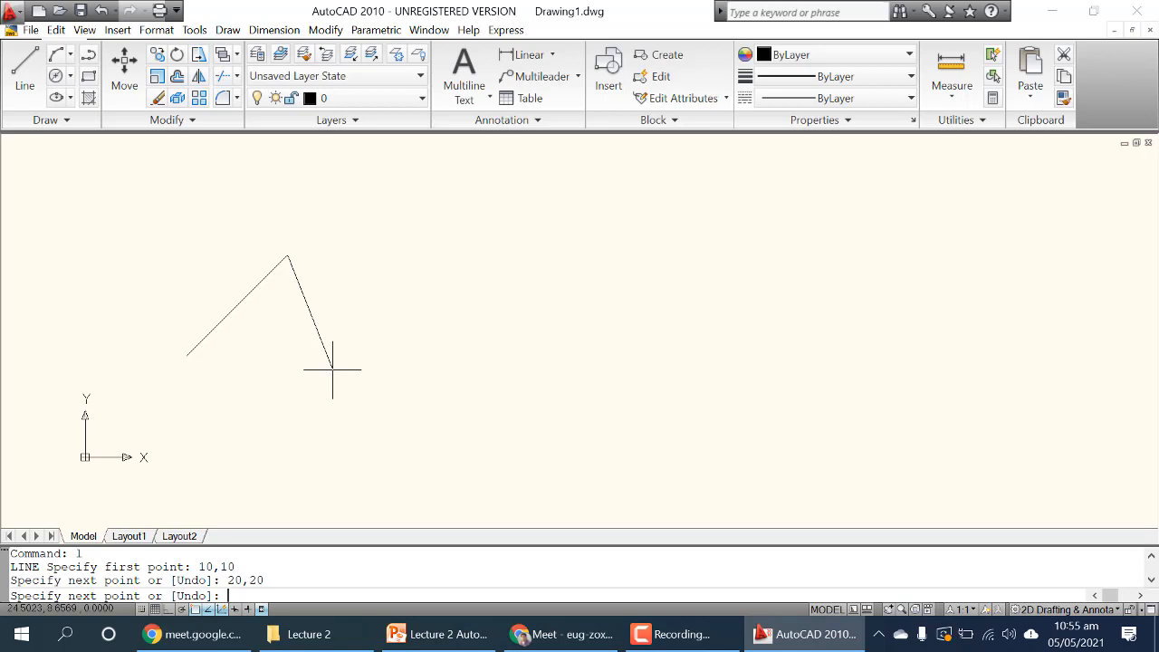
key(ctrl+z)
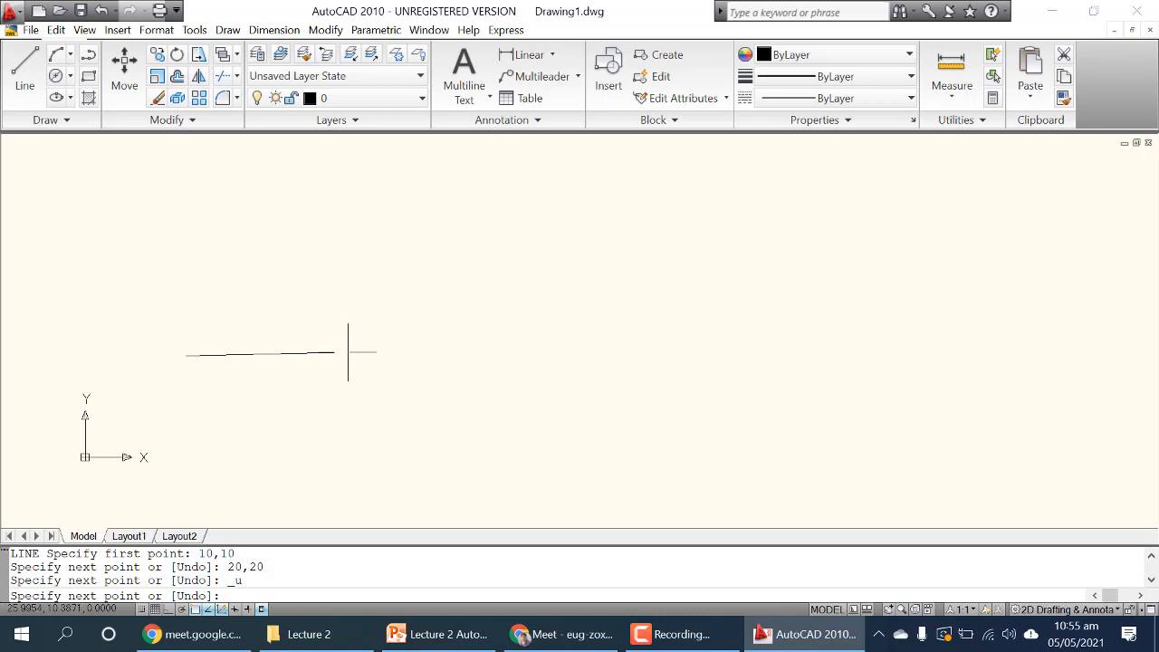
Step: Complete the square with absolute points 20,10, 20,20, 10,20 and 10,10, and review the entered coordinates in the command history
text(20,10)
key(Return)
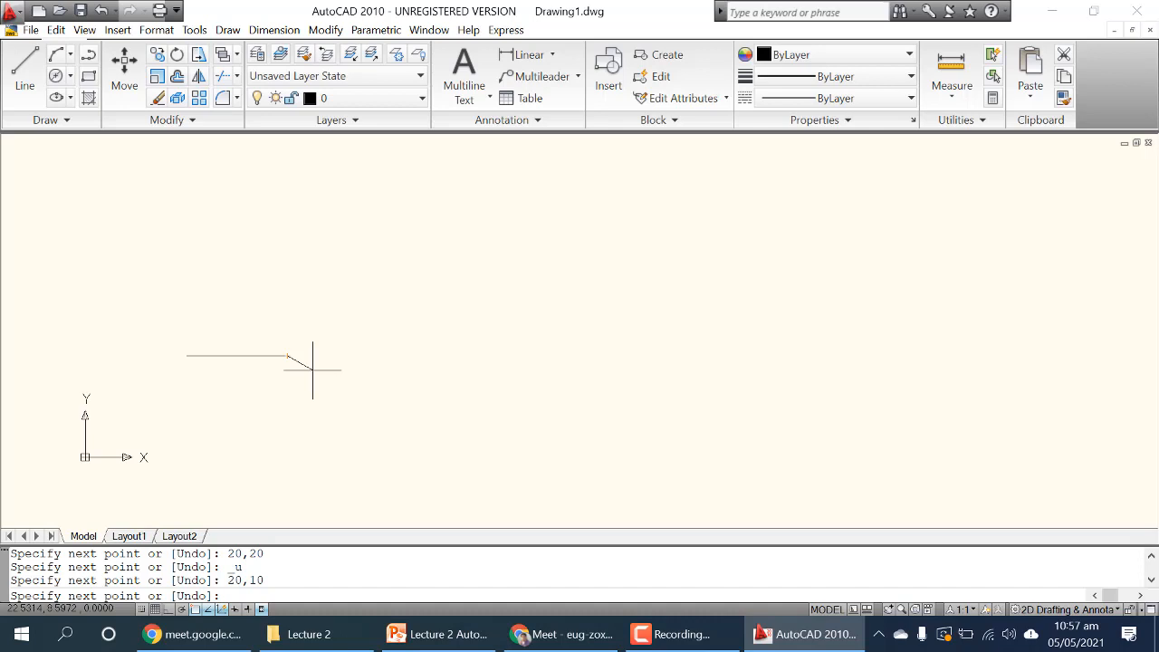
text(20,20)
key(Return)
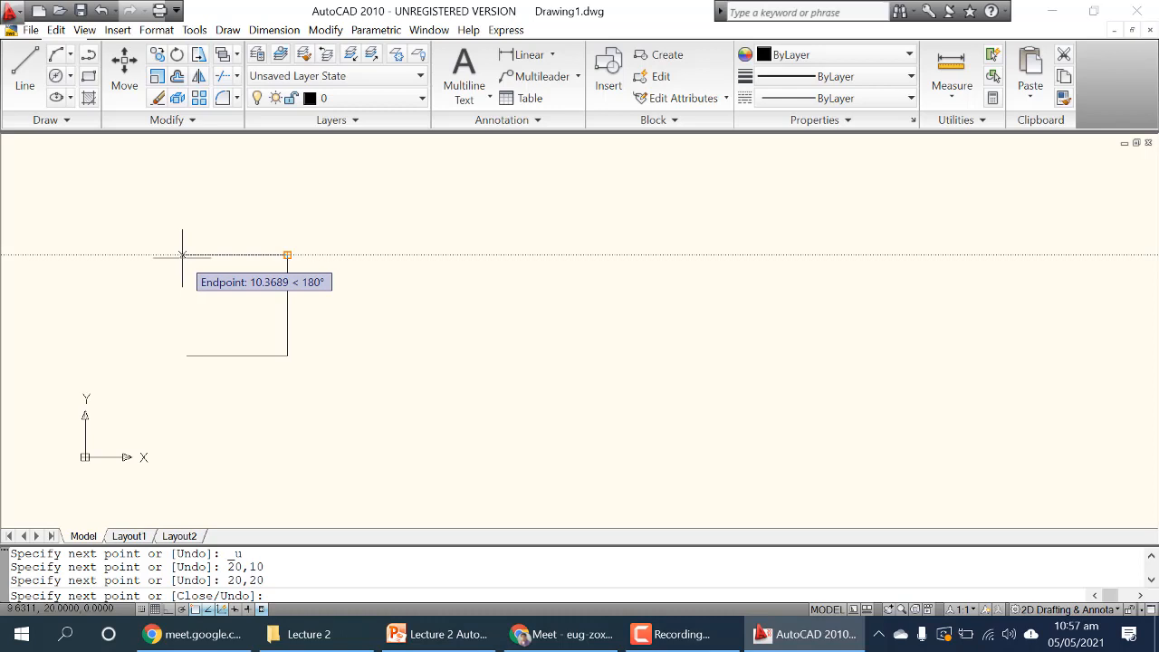
text(10,20)
key(Return)
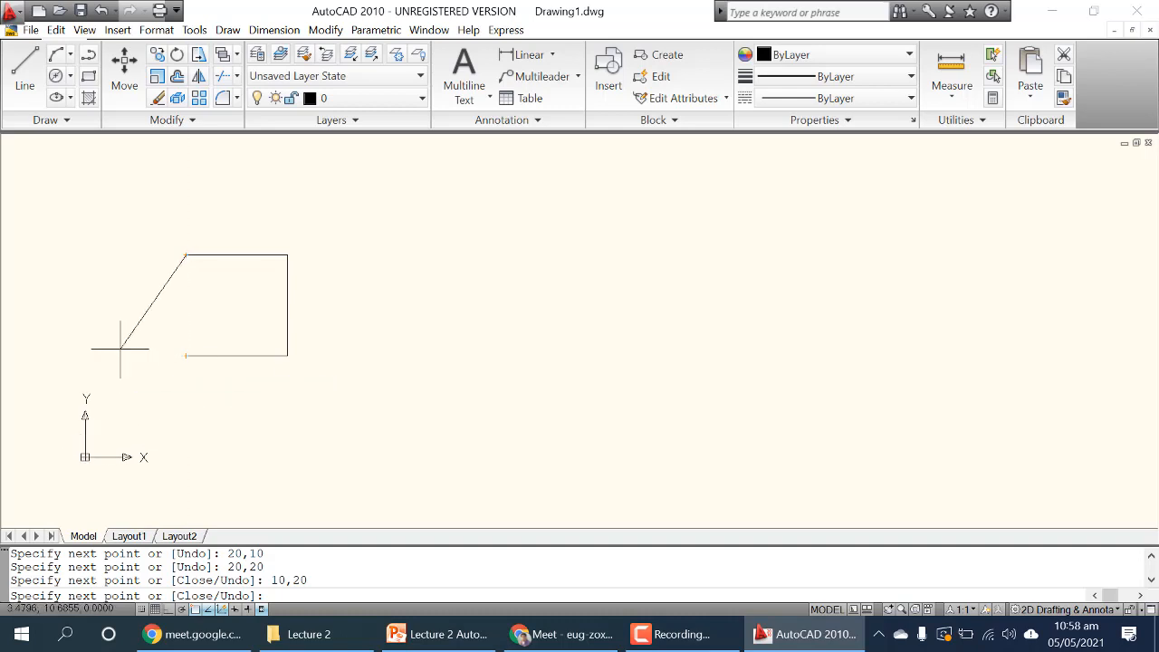
text(10,10)
key(Return)
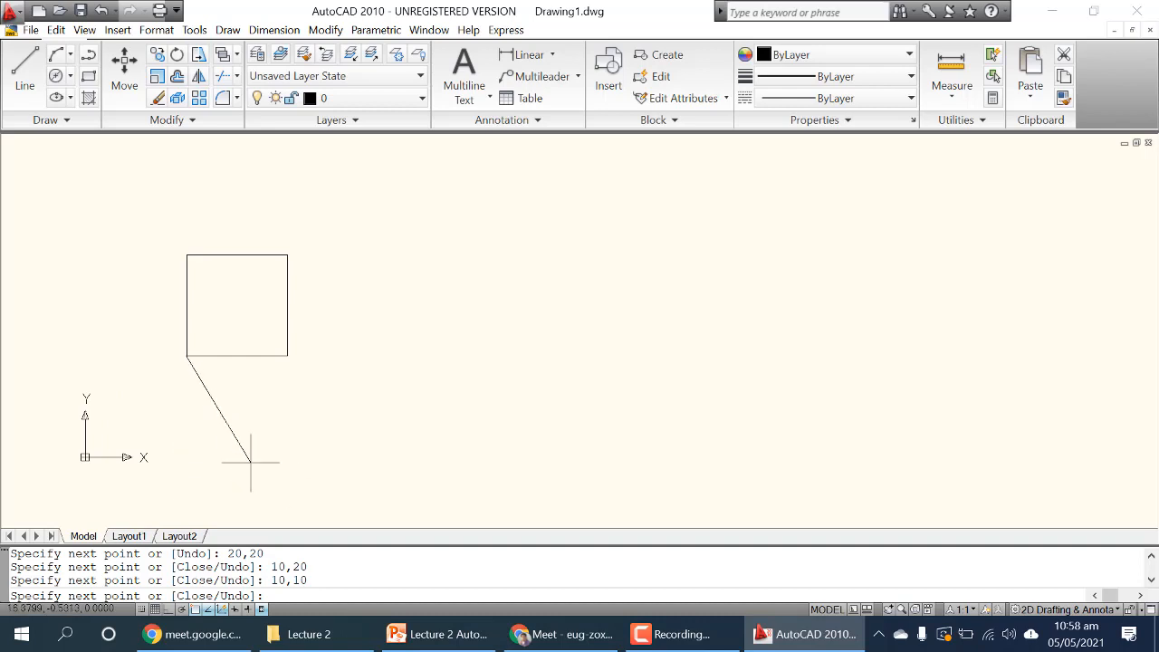
key(Escape)
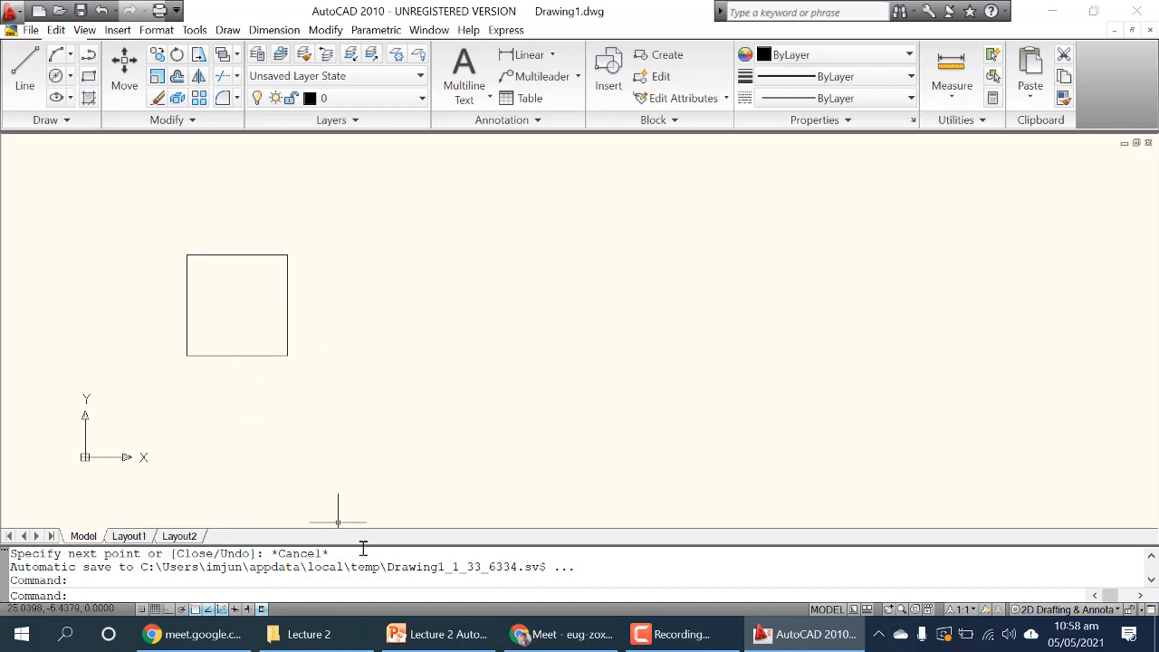
drag(374, 544, 362, 409)
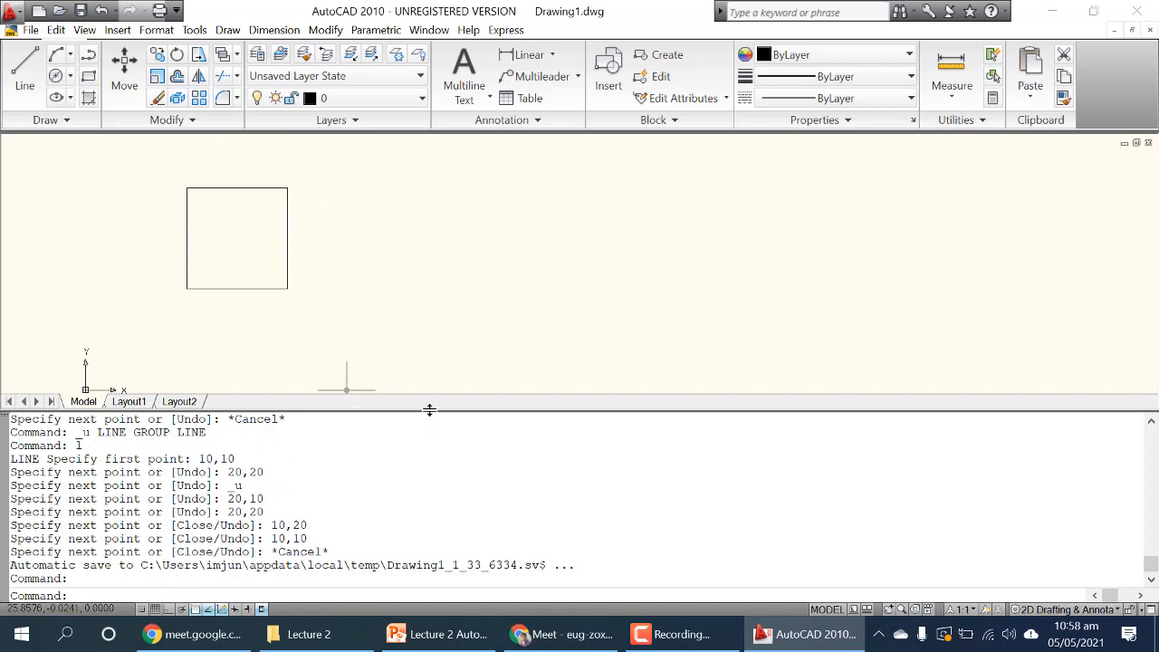
drag(441, 496, 447, 531)
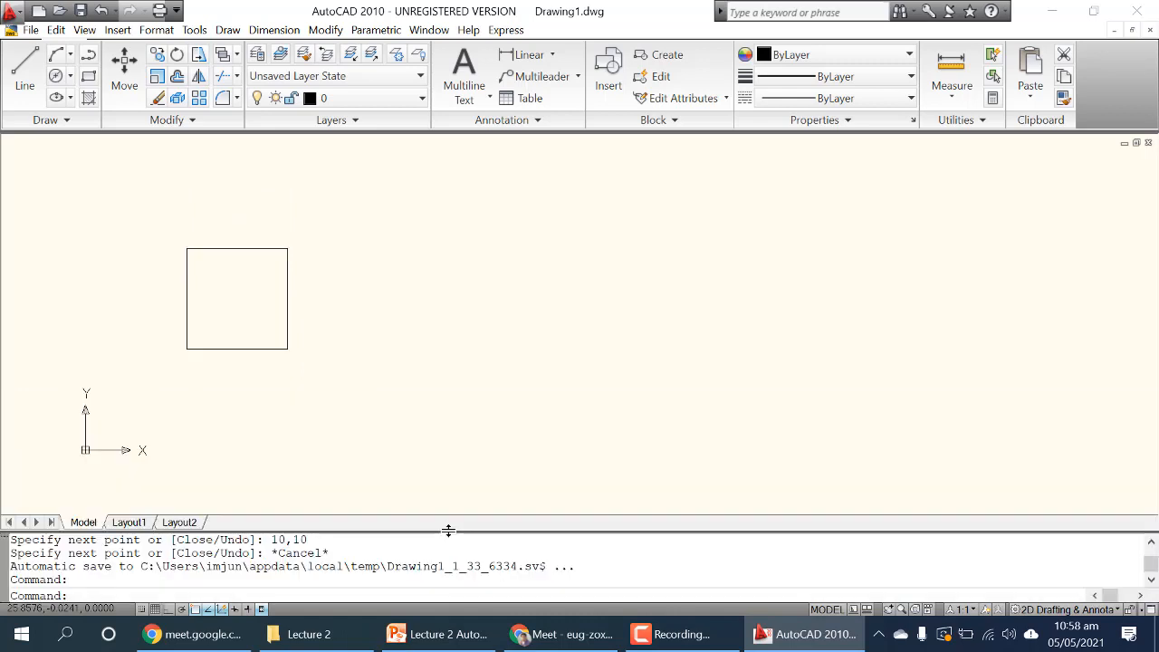
Step: Erase all four lines of the square using one crossing selection around them
click(335, 391)
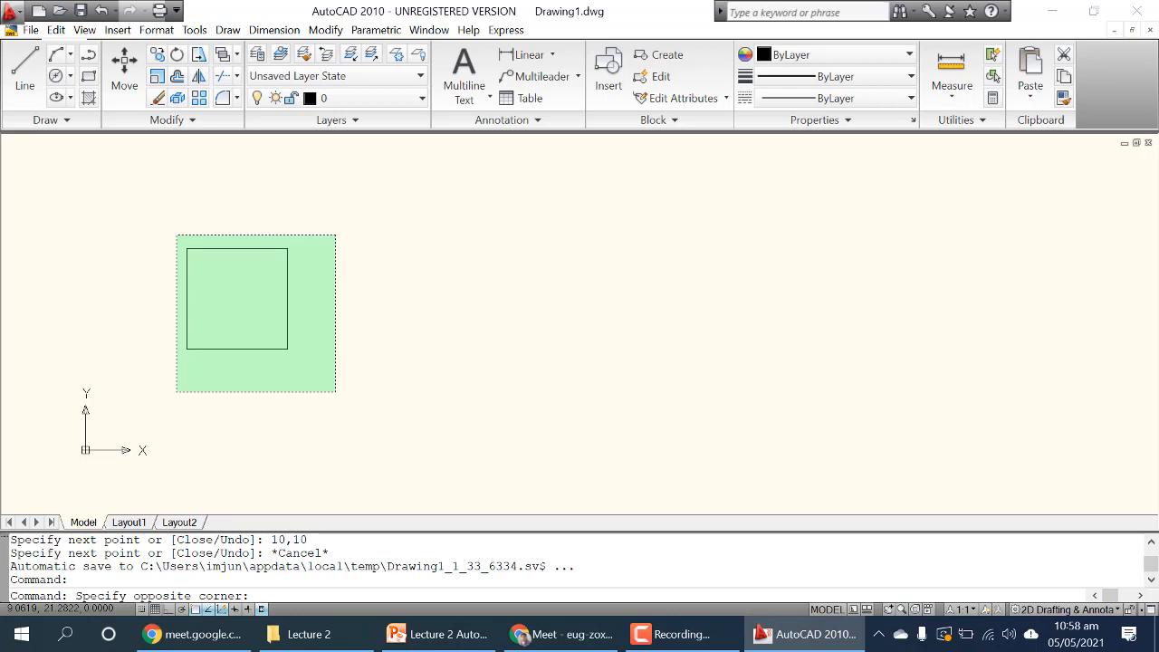
click(177, 235)
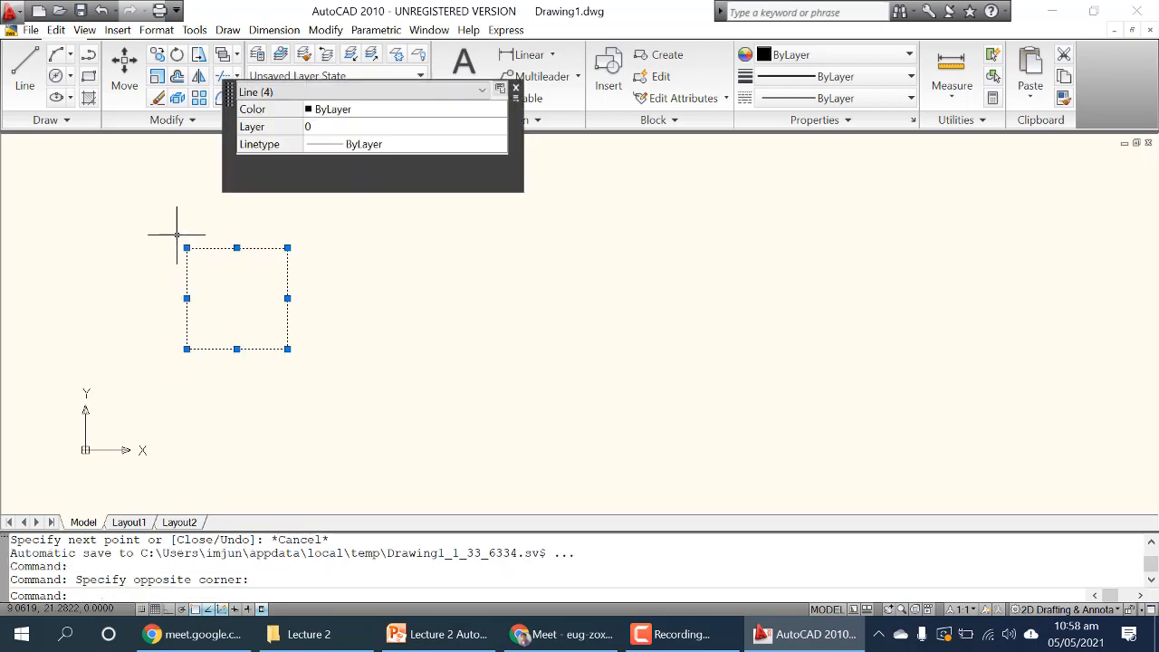
key(Delete)
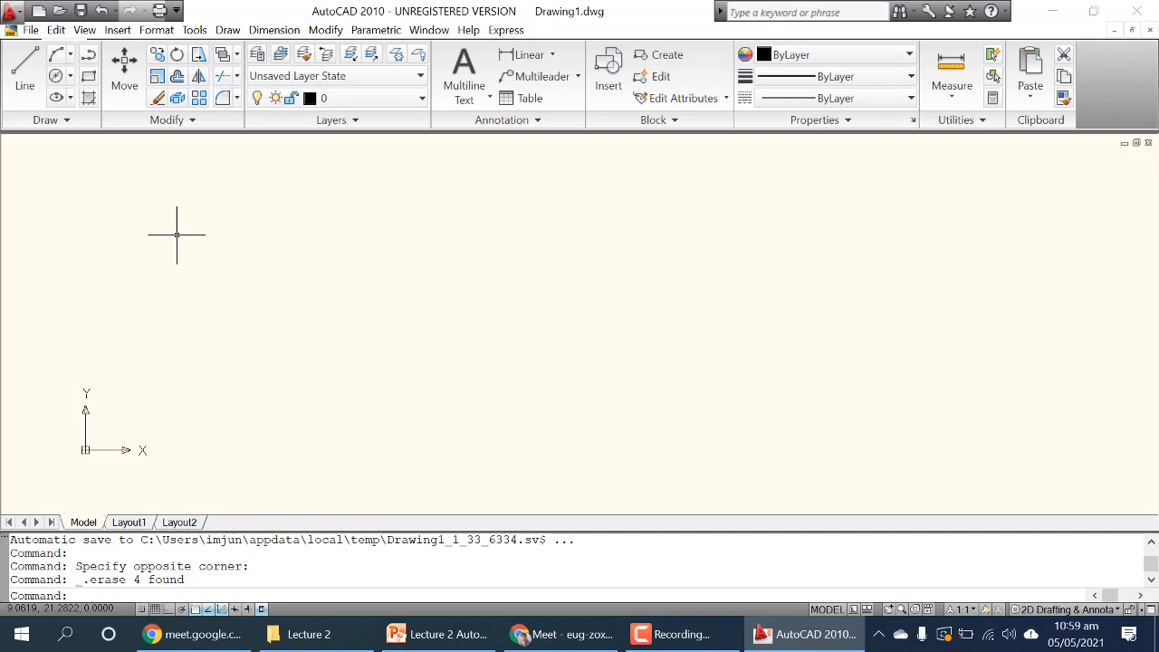
click(25, 74)
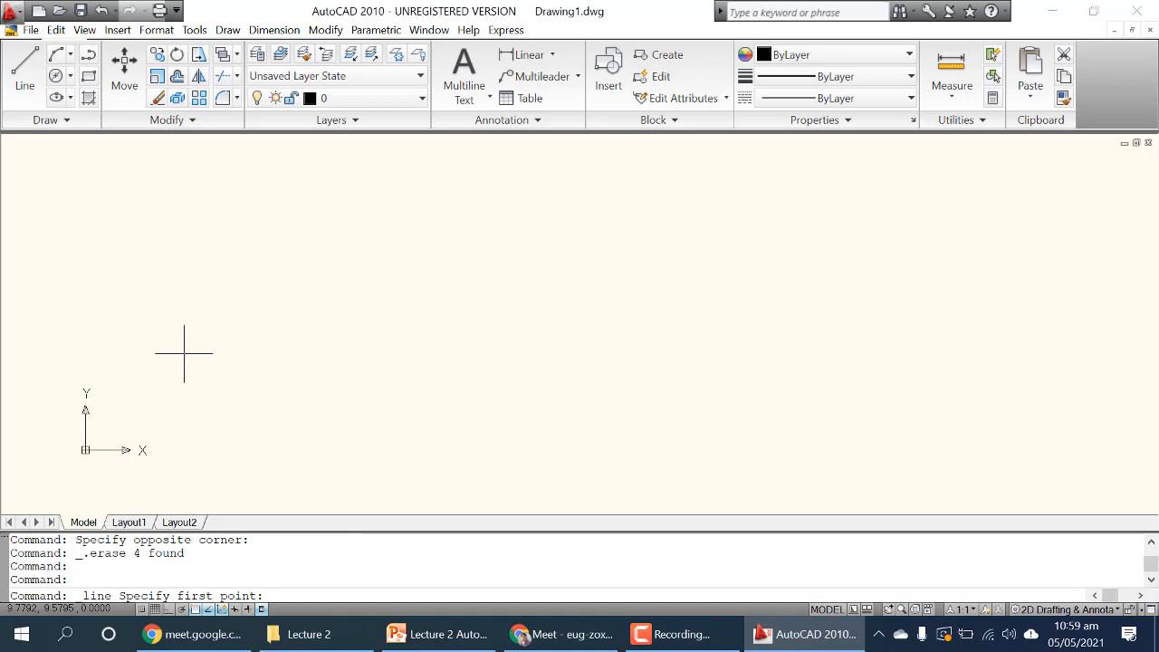
text(10,1)
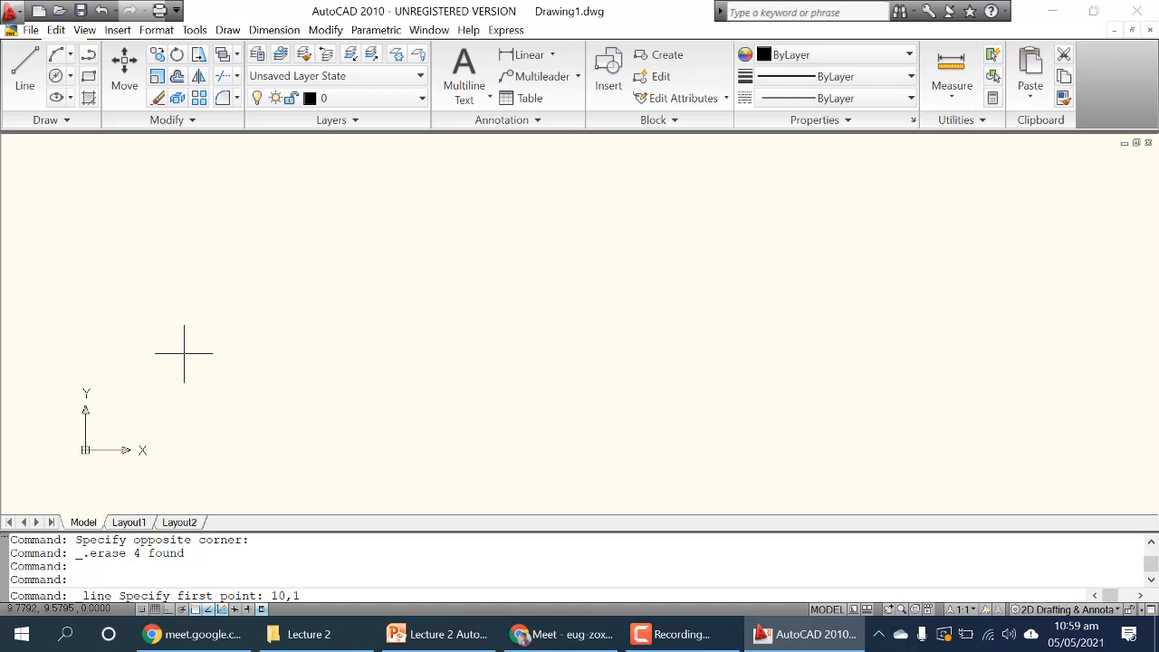
text(0)
key(Return)
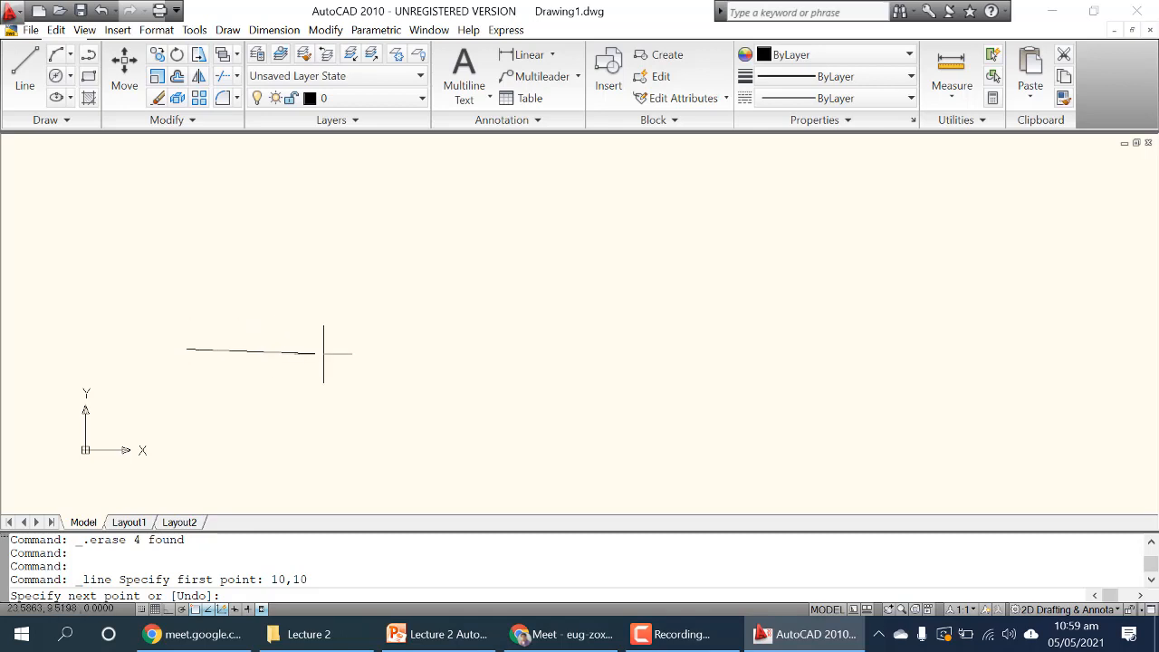
text(@10,0)
key(Return)
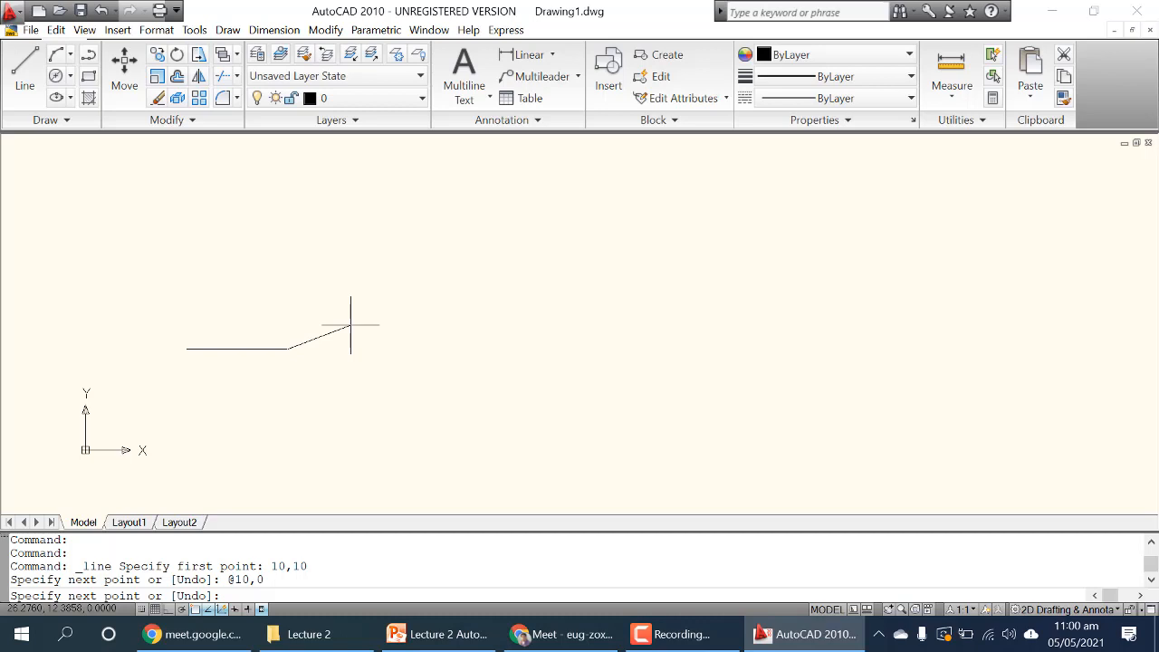
Step: Complete the square with the relative points @0,10, @-10,0 and @0,-10, and end the line command
key(F8)
text(@)
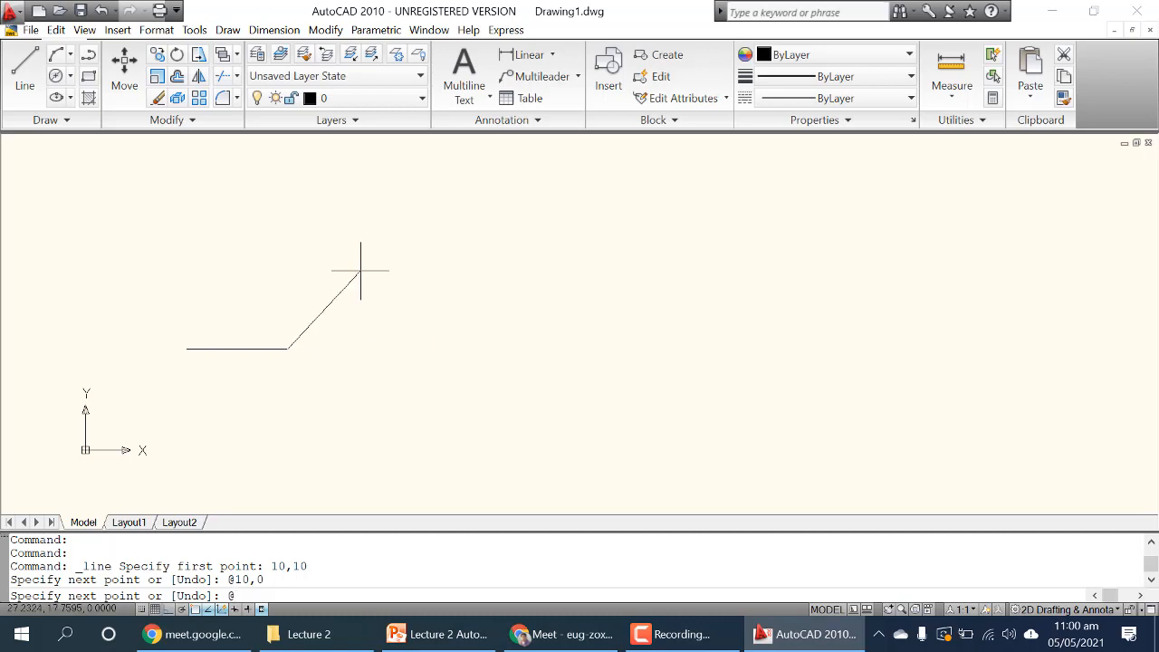
text(0,10)
key(Return)
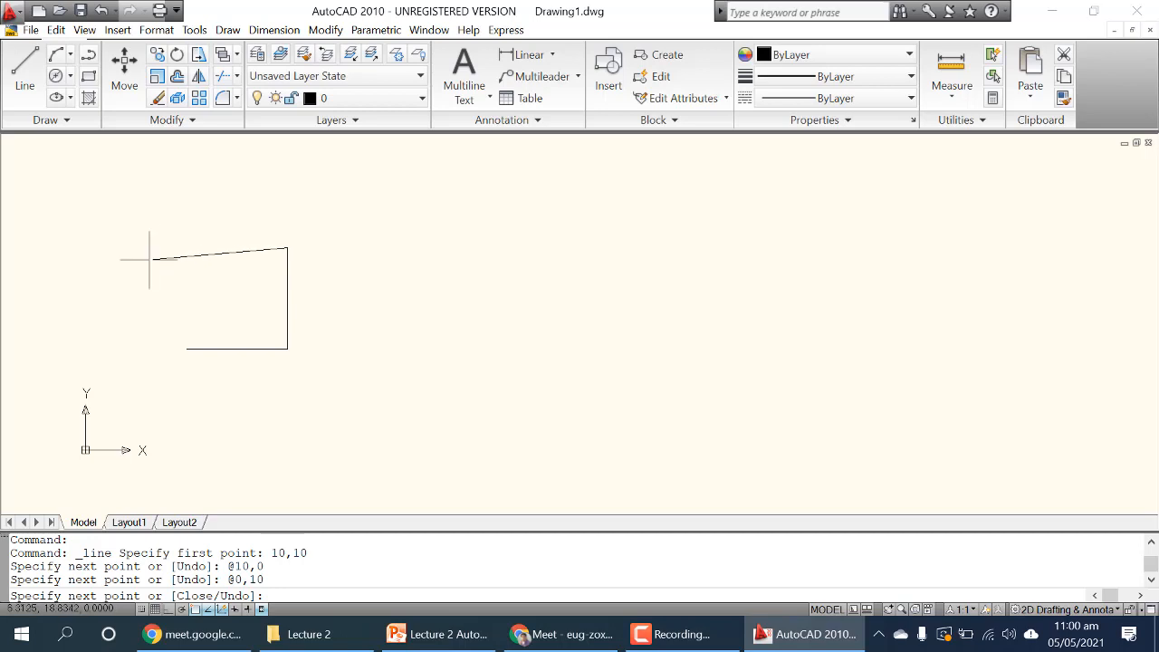
text(@)
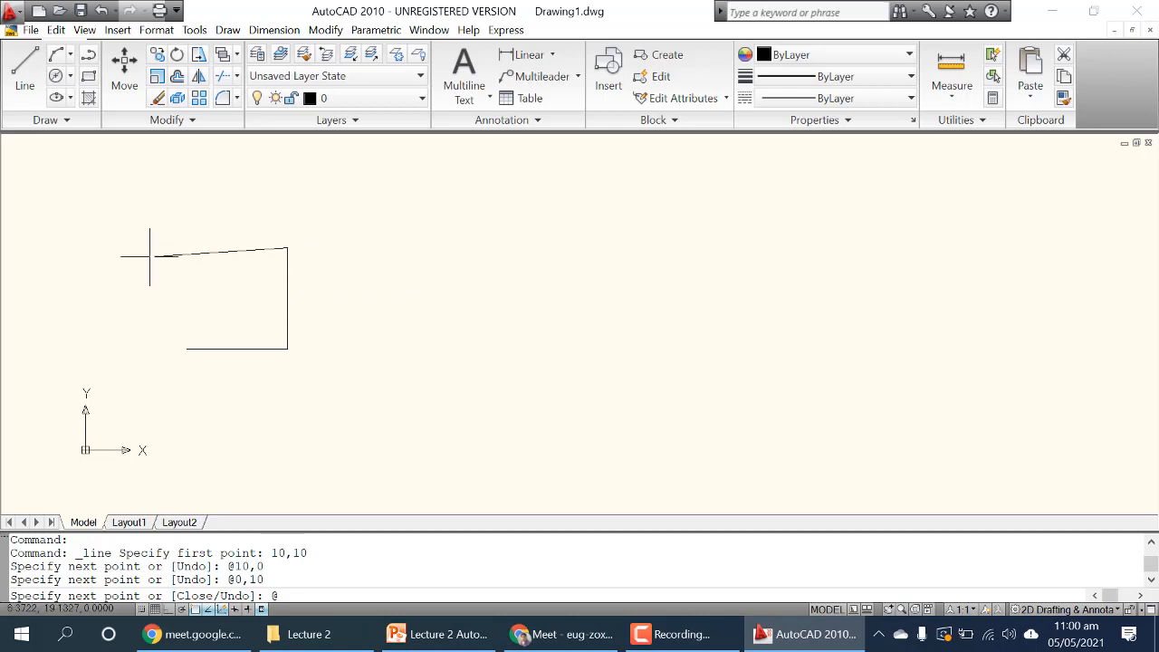
text(-10,0)
key(Return)
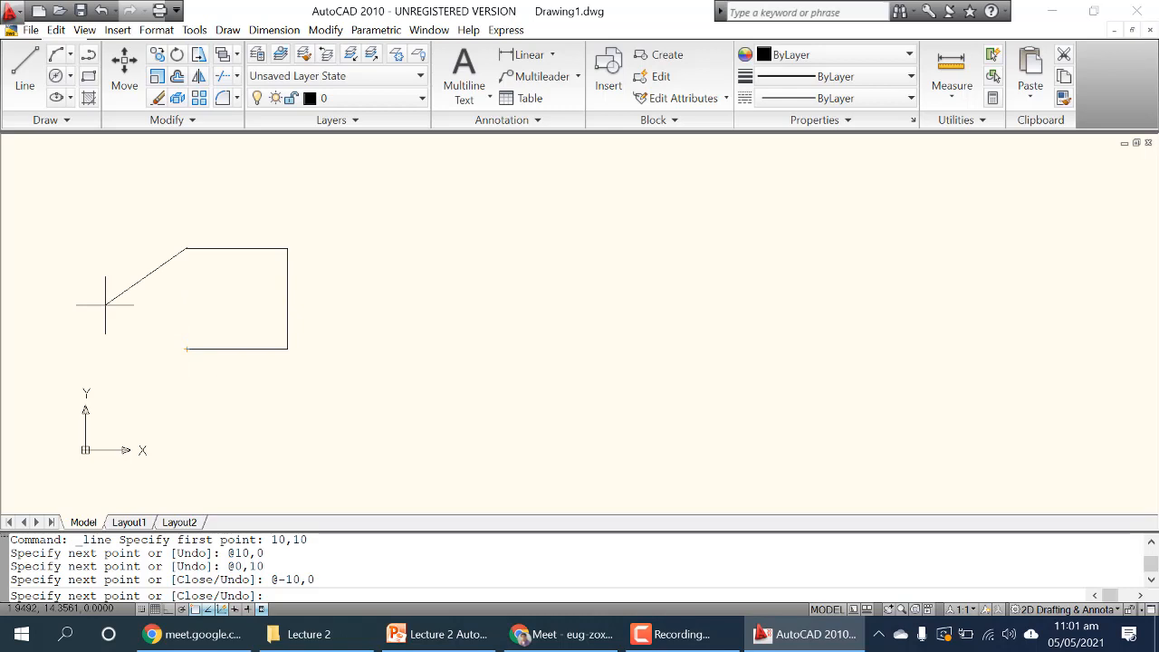
text(@0,-10)
key(Return)
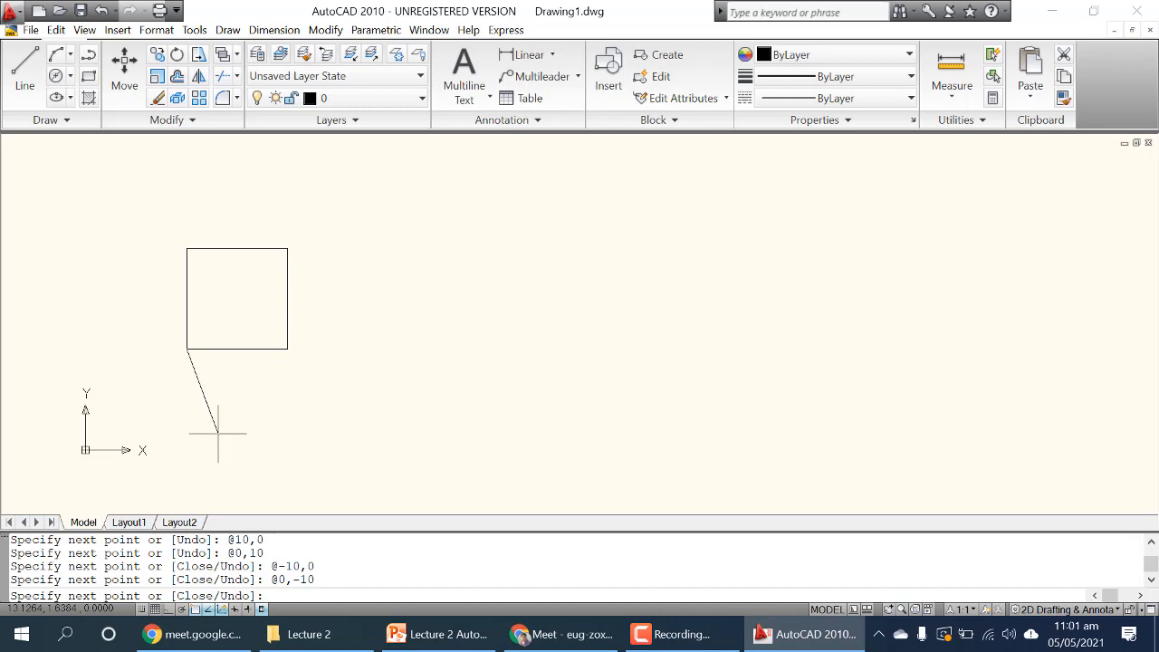
key(Escape)
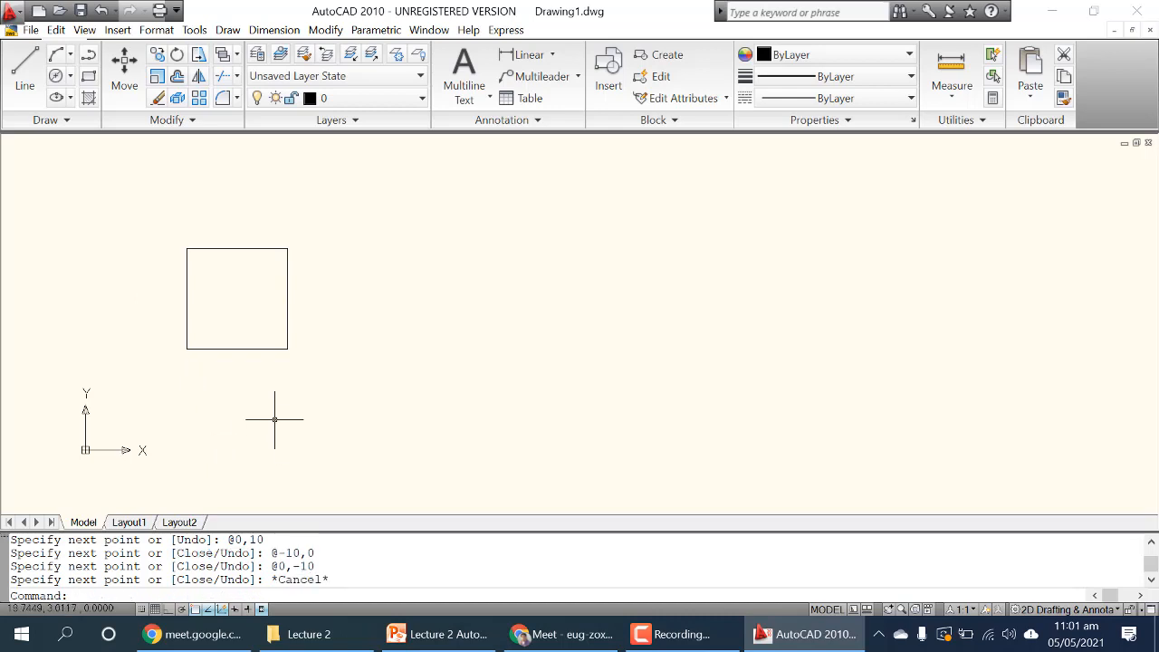
Step: Enlarge the command history to review the square's starting point and relative coordinates, and shrink it again
drag(362, 535, 360, 409)
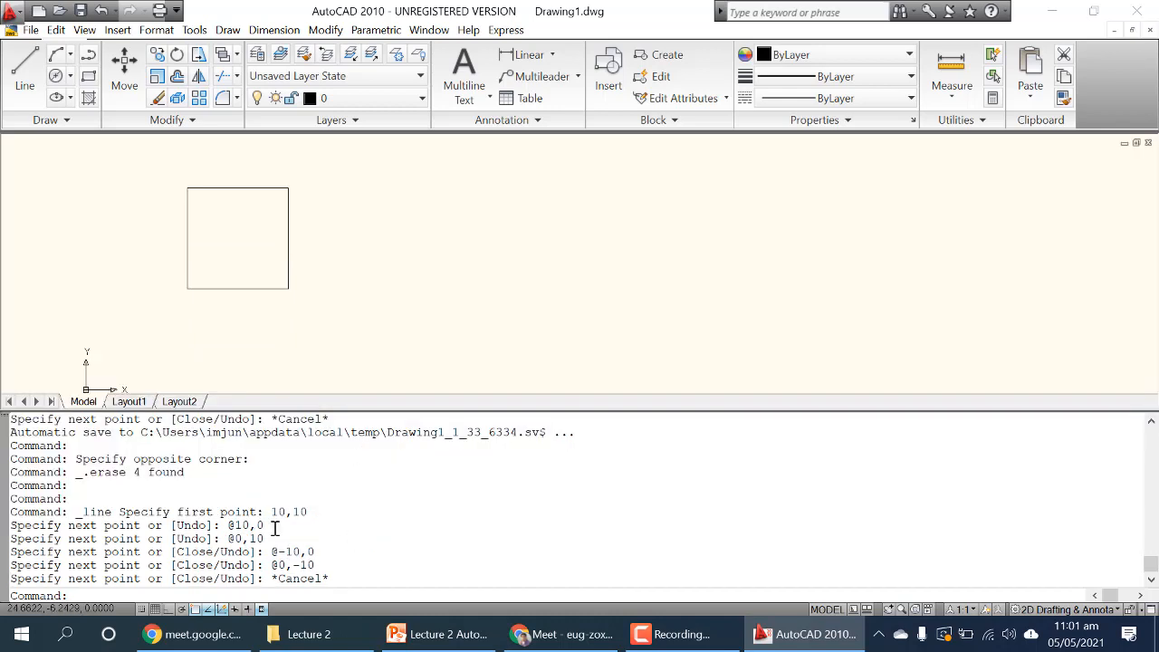
drag(272, 511, 337, 578)
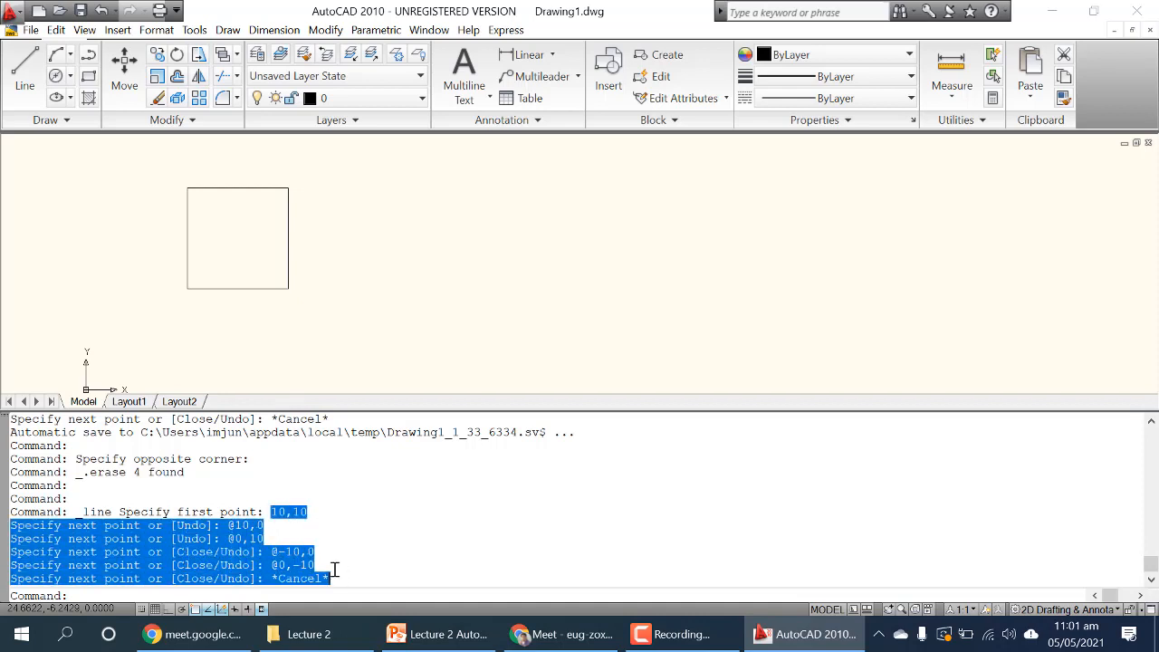
click(271, 523)
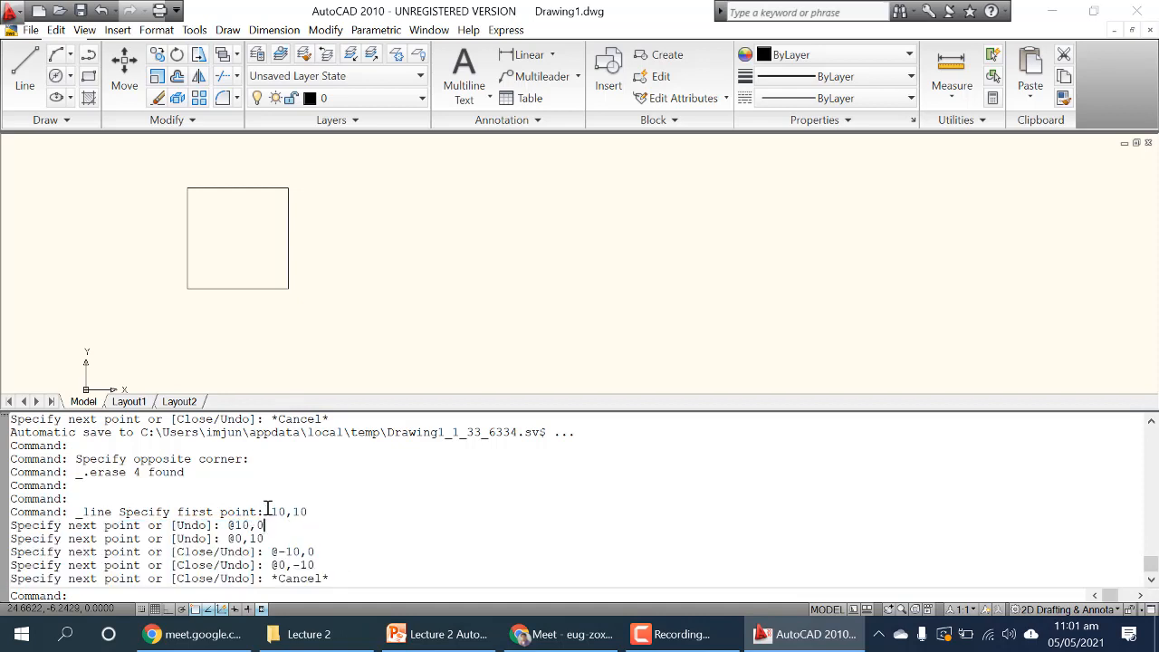
drag(270, 512, 316, 565)
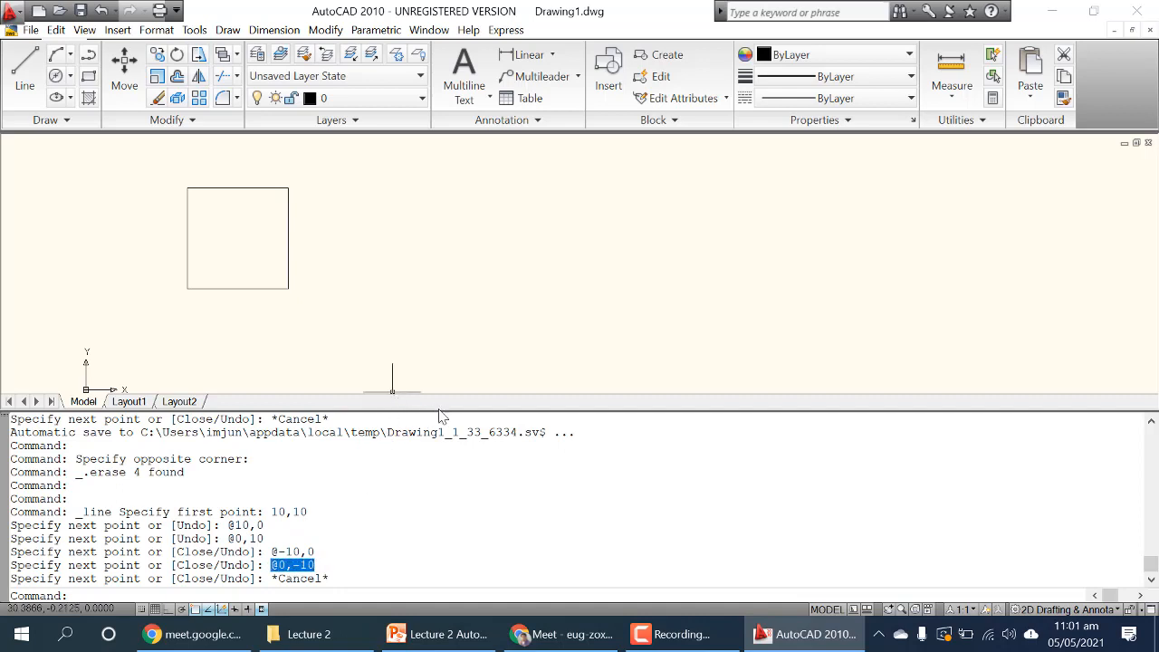
drag(437, 410, 450, 551)
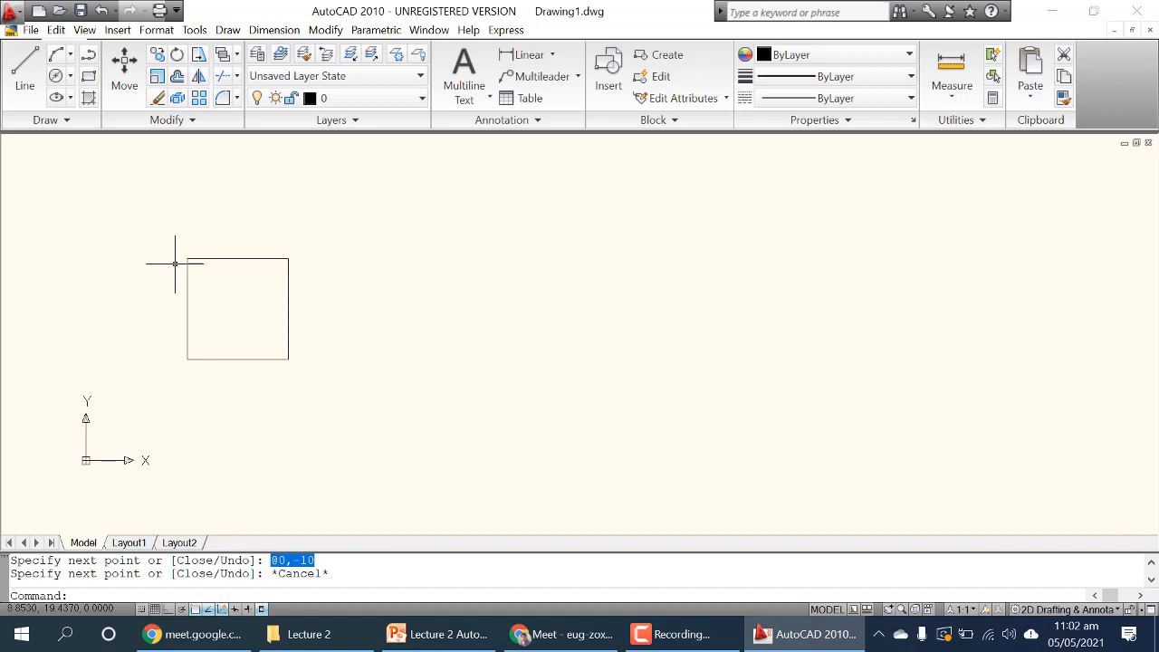
click(310, 384)
click(149, 224)
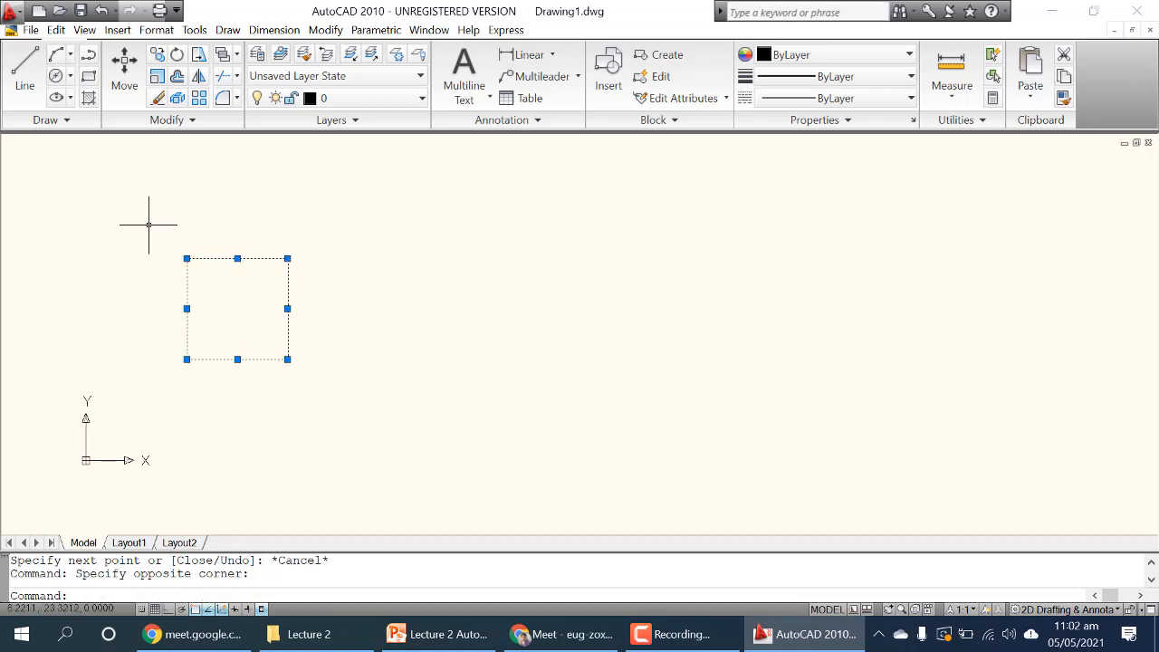
click(359, 434)
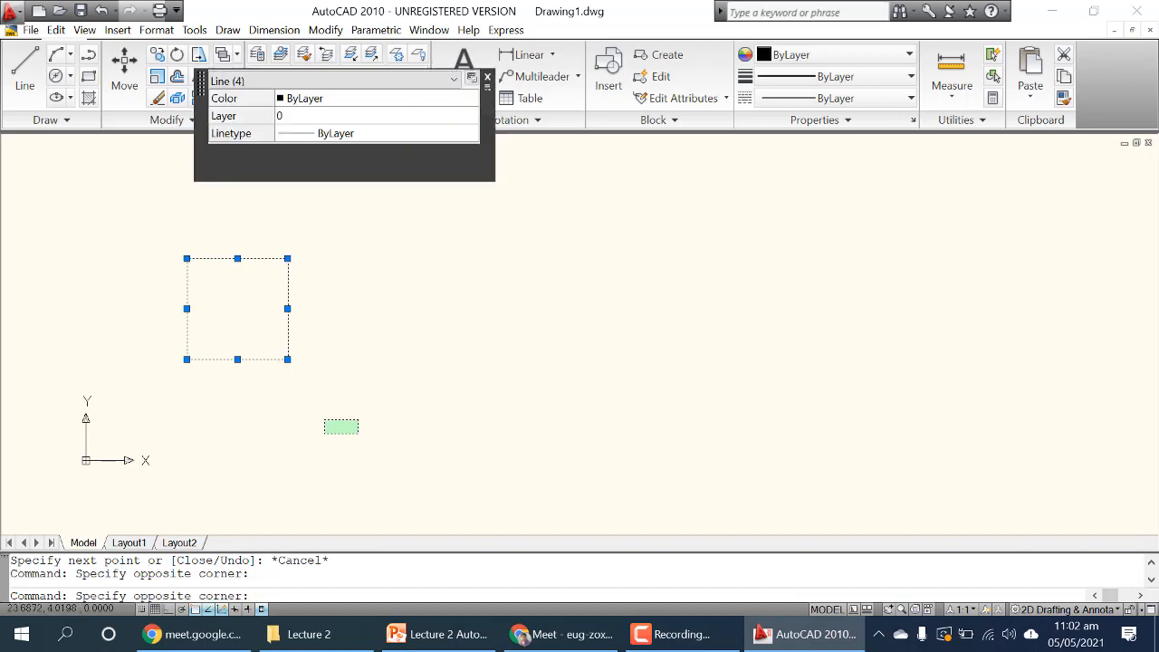
click(324, 419)
key(Escape)
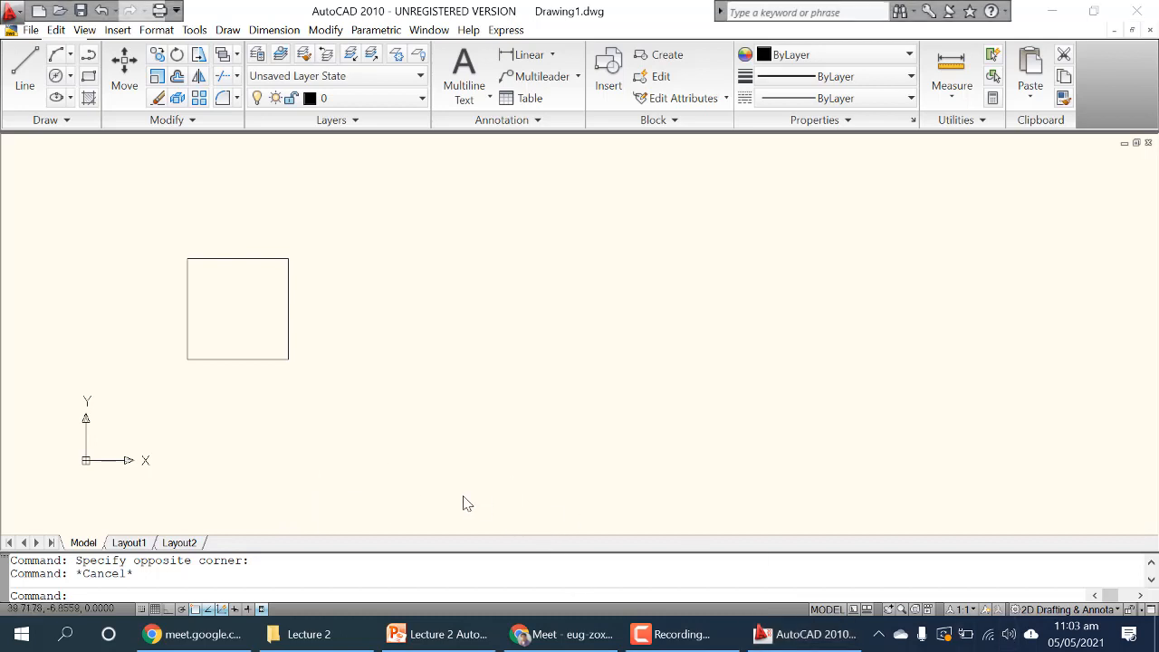
Step: Switch to the Lecture 2 AutoCAD-Basics presentation in PowerPoint
click(297, 435)
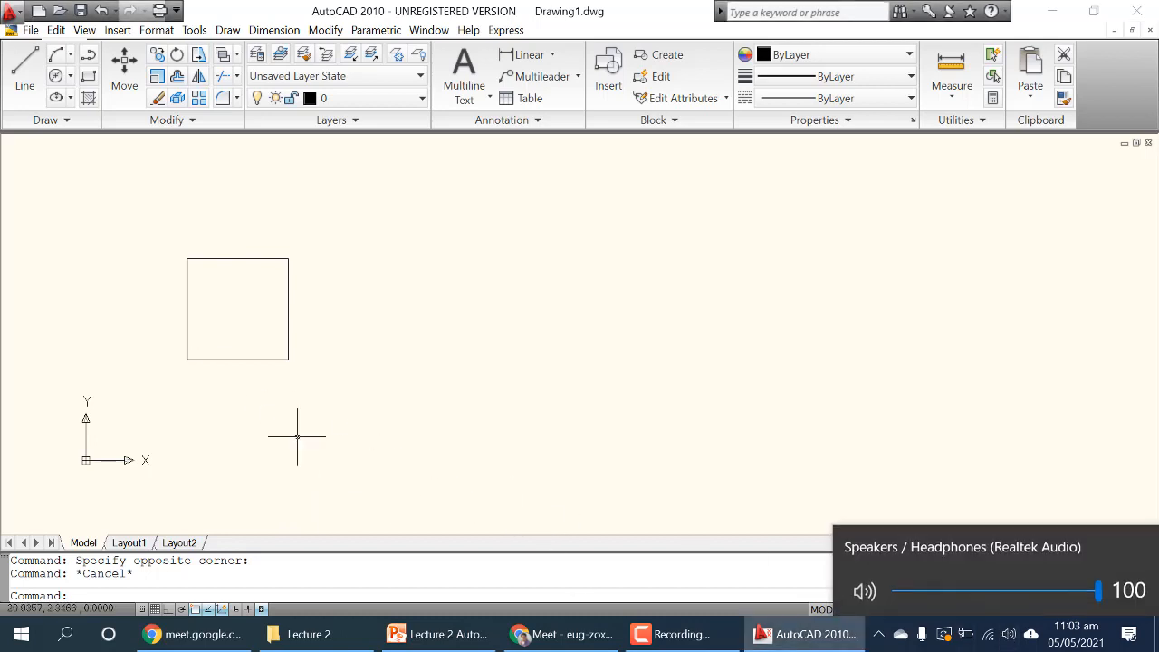
click(418, 638)
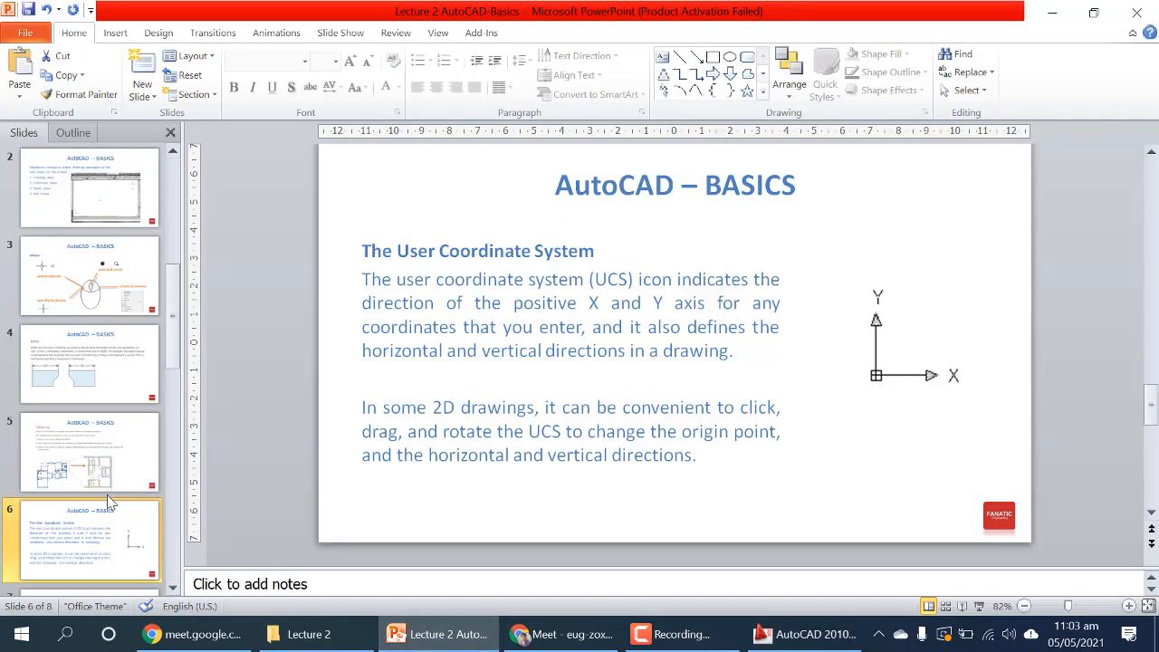